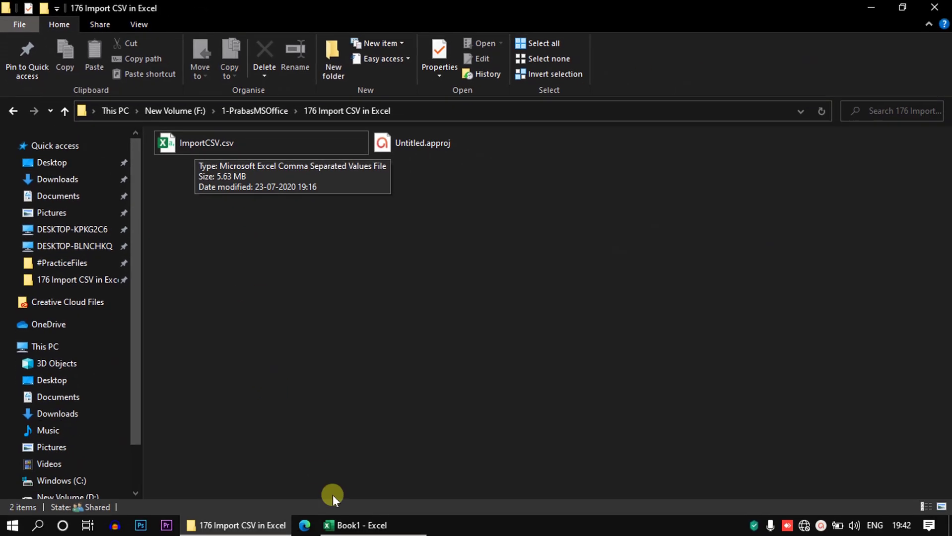
Open ImportCSV.csv from the 176 Import CSV in Excel folder in Excel and maximize its workbook window
{"action": "left_click", "coordinate": [355, 526]}
{"action": "left_click_drag", "start_coordinate": [216, 150], "coordinate": [447, 286]}
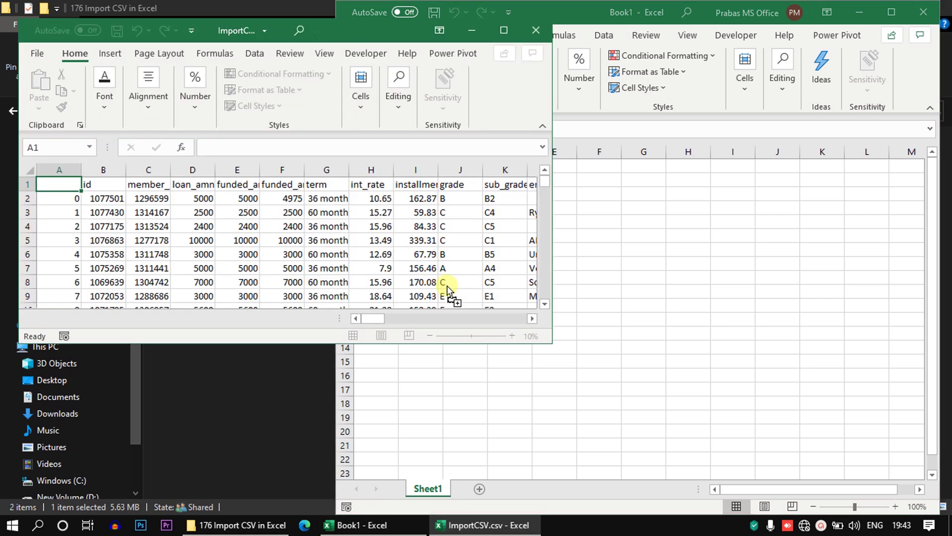
{"action": "left_click", "coordinate": [504, 30]}
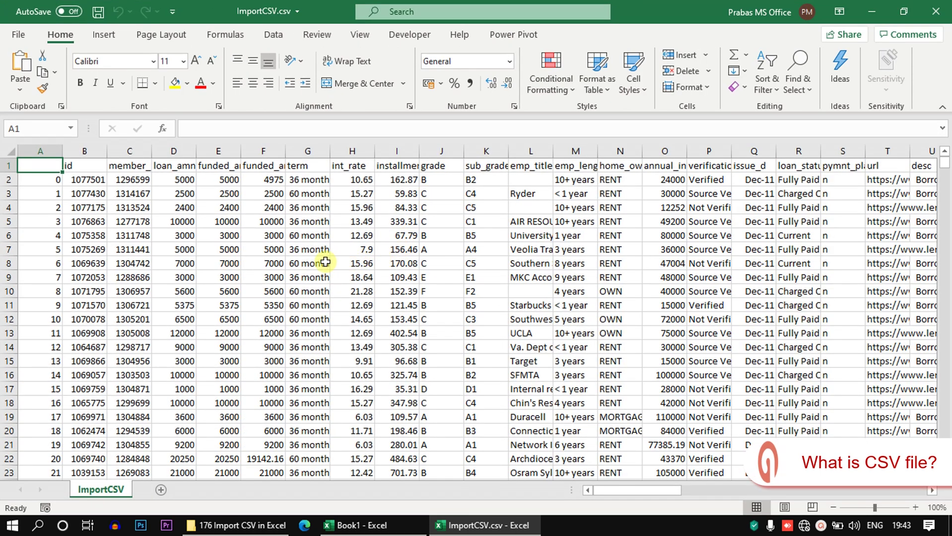
{"action": "left_click", "coordinate": [233, 525]}
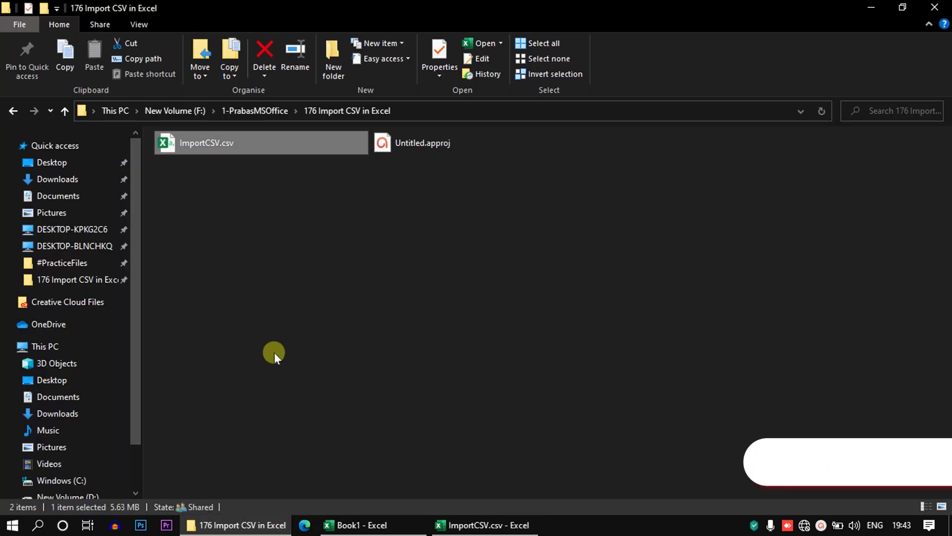
{"action": "left_click", "coordinate": [461, 529]}
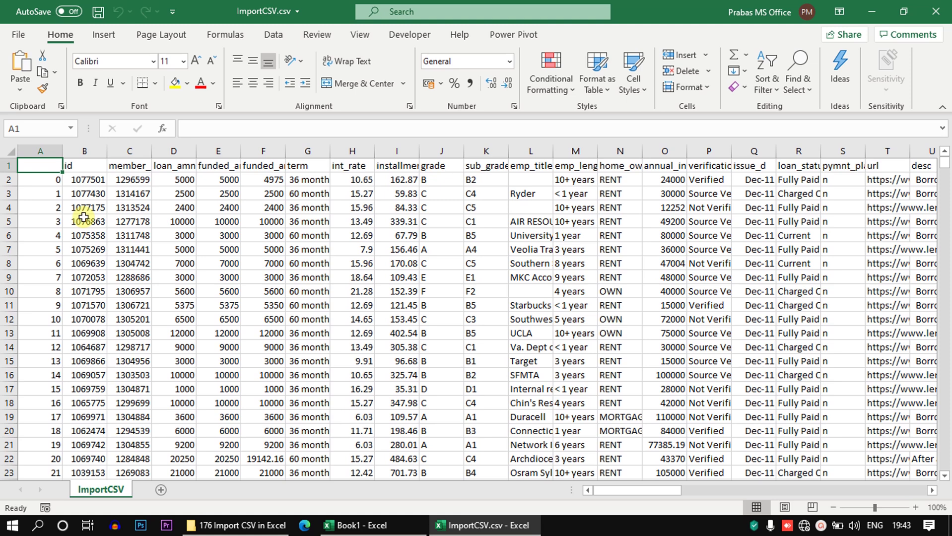
Open ImportCSV.csv from its folder as plain text in Notepad
{"action": "left_click", "coordinate": [208, 524]}
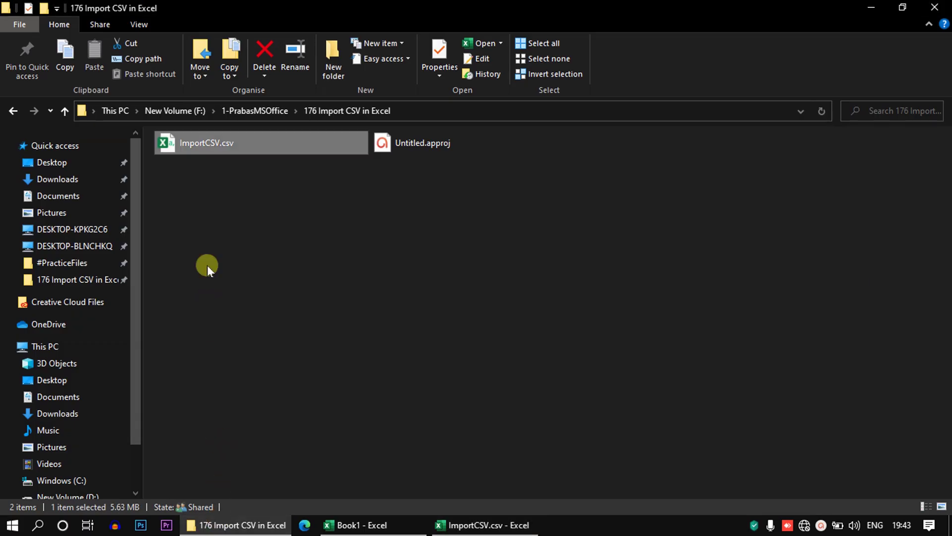
{"action": "right_click", "coordinate": [214, 143]}
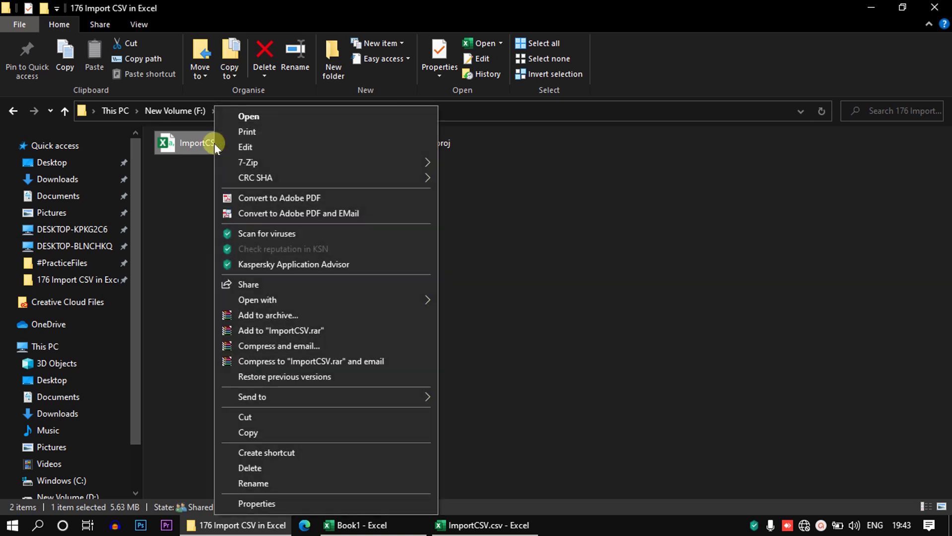
{"action": "left_click", "coordinate": [243, 147]}
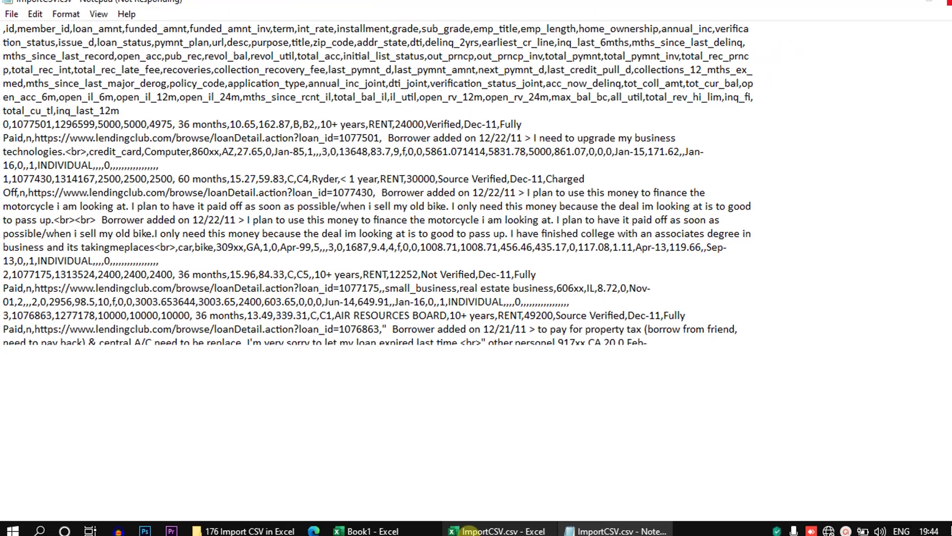
Compare the term column and the id header in the ImportCSV worksheet with the comma-separated text in Notepad
{"action": "mouse_move", "coordinate": [455, 532]}
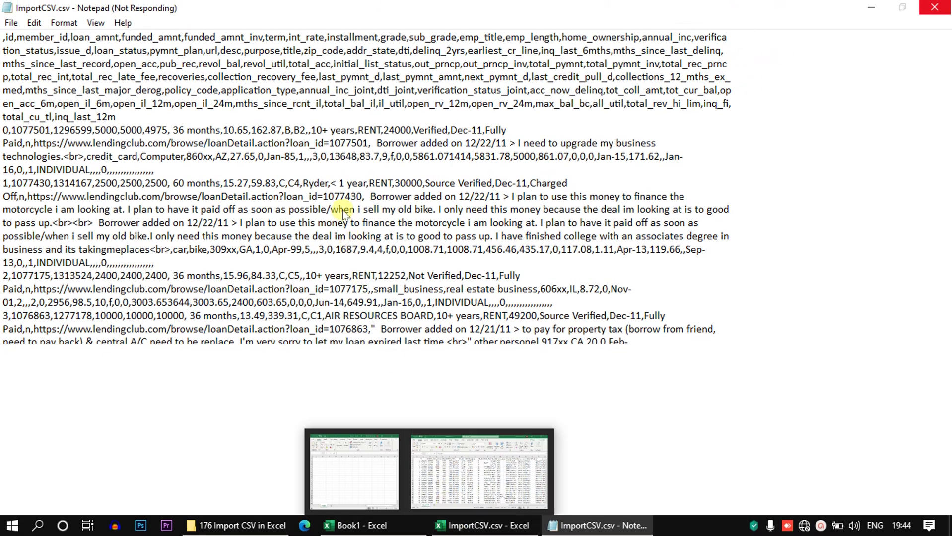
{"action": "left_click", "coordinate": [480, 528]}
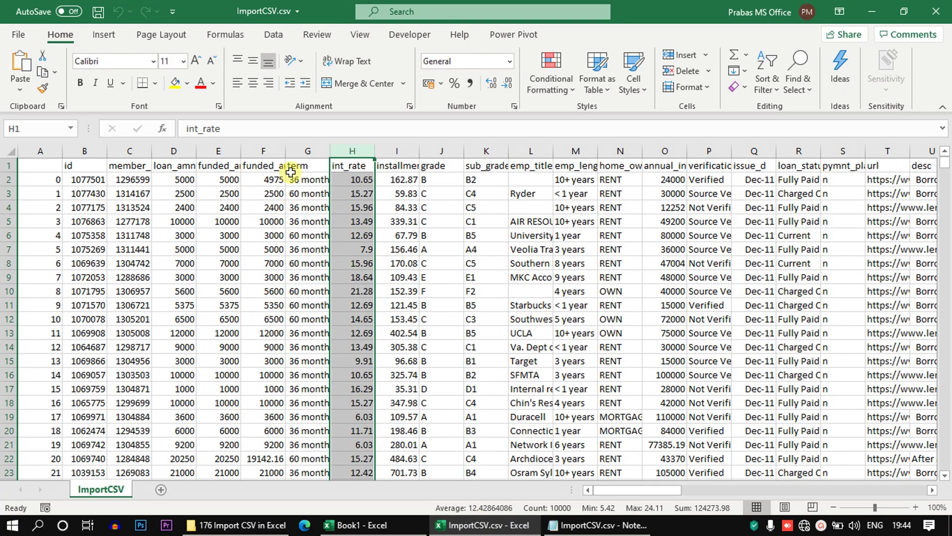
{"action": "left_click", "coordinate": [303, 152]}
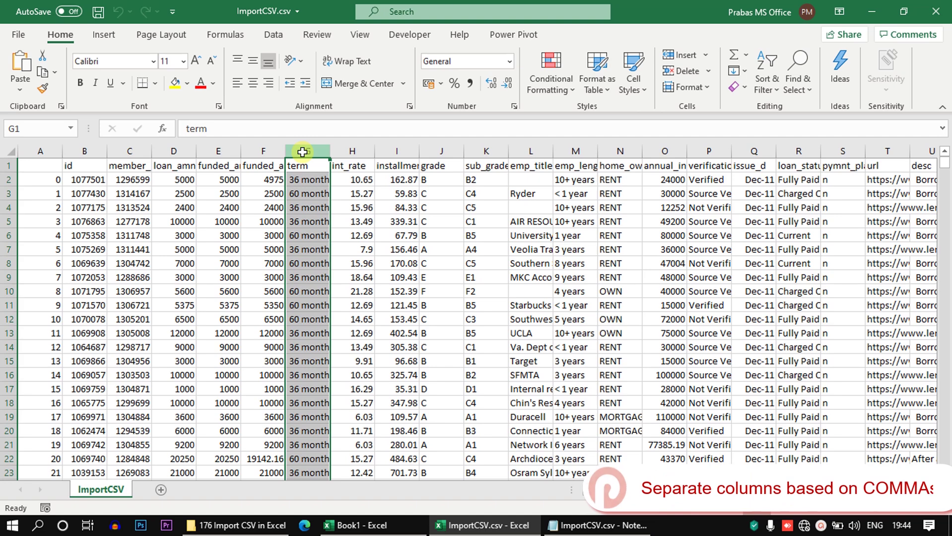
{"action": "left_click", "coordinate": [872, 11]}
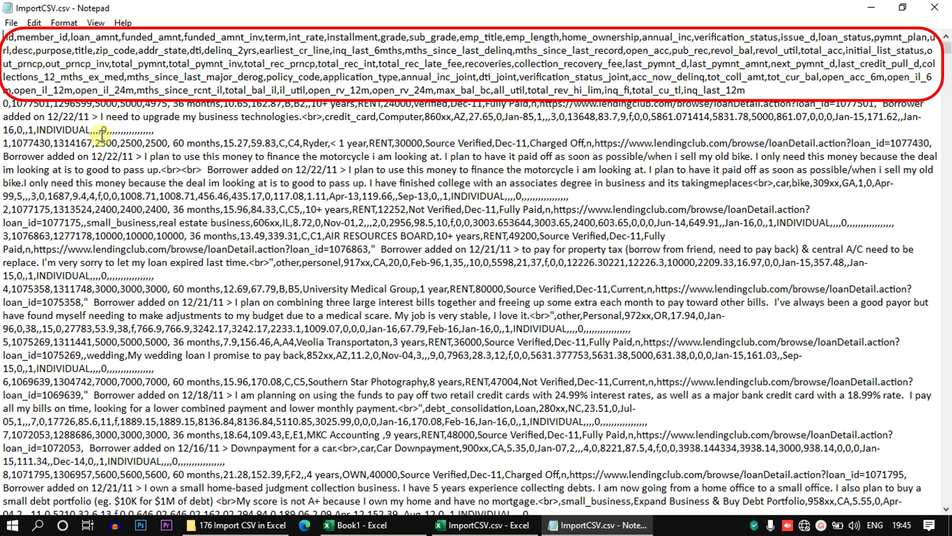
{"action": "left_click", "coordinate": [465, 525]}
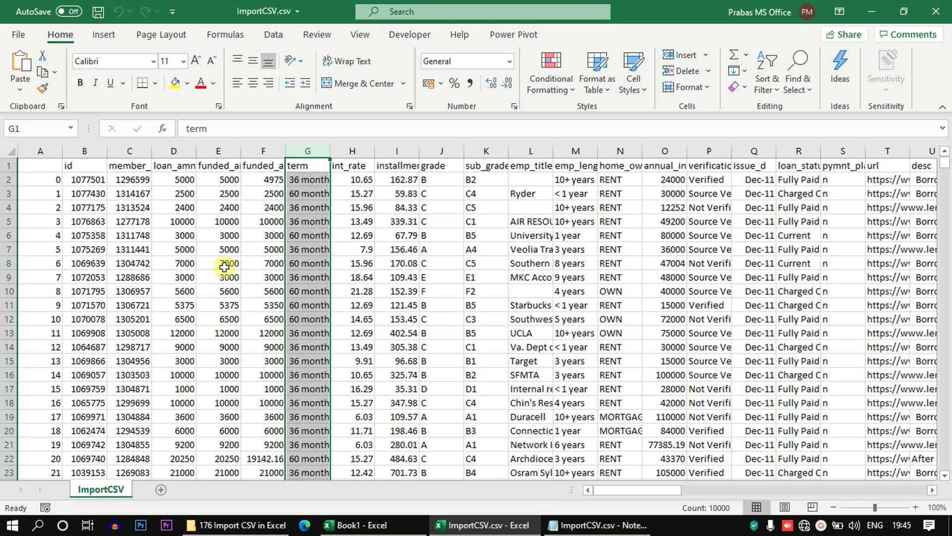
{"action": "left_click", "coordinate": [65, 167]}
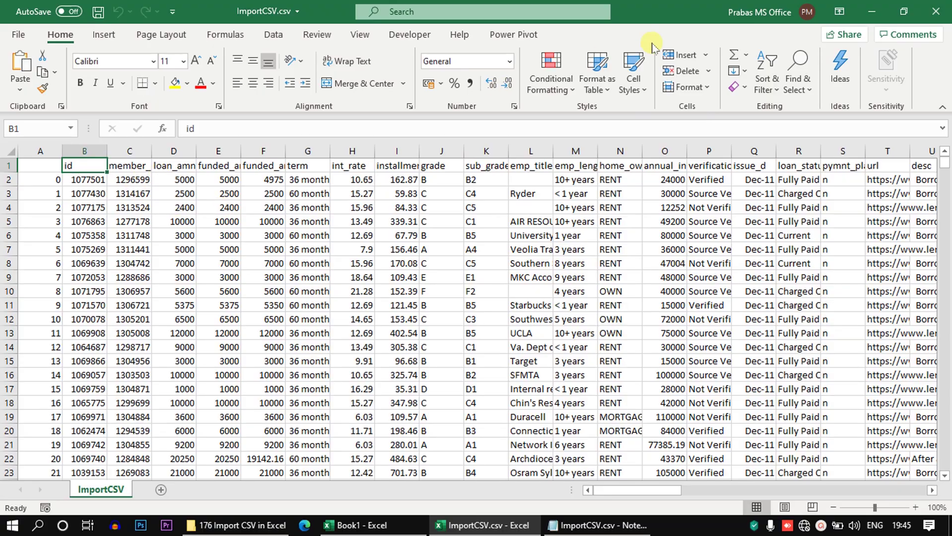
{"action": "left_click", "coordinate": [871, 11]}
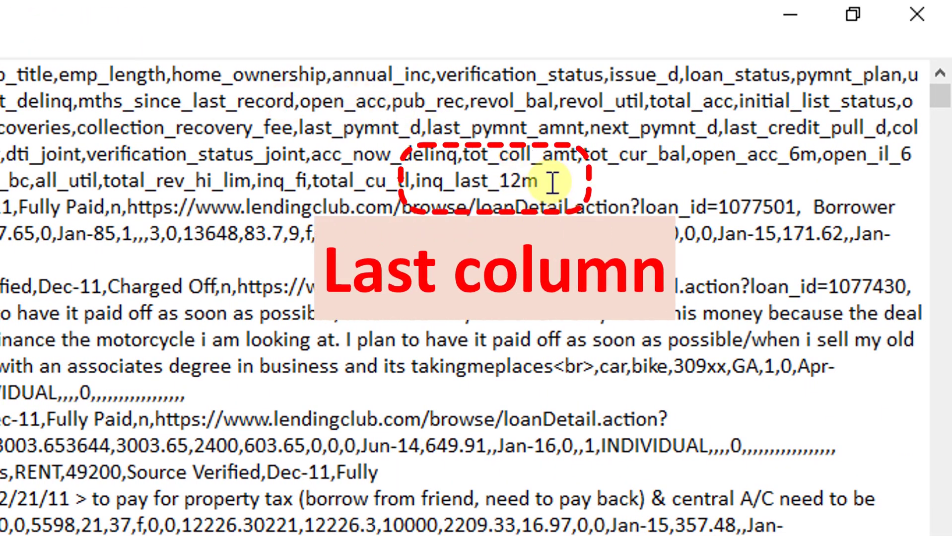
Locate the last header, inq_last_12m, in the Notepad text and in row 1 of the ImportCSV worksheet
{"action": "left_click_drag", "start_coordinate": [532, 181], "coordinate": [492, 181]}
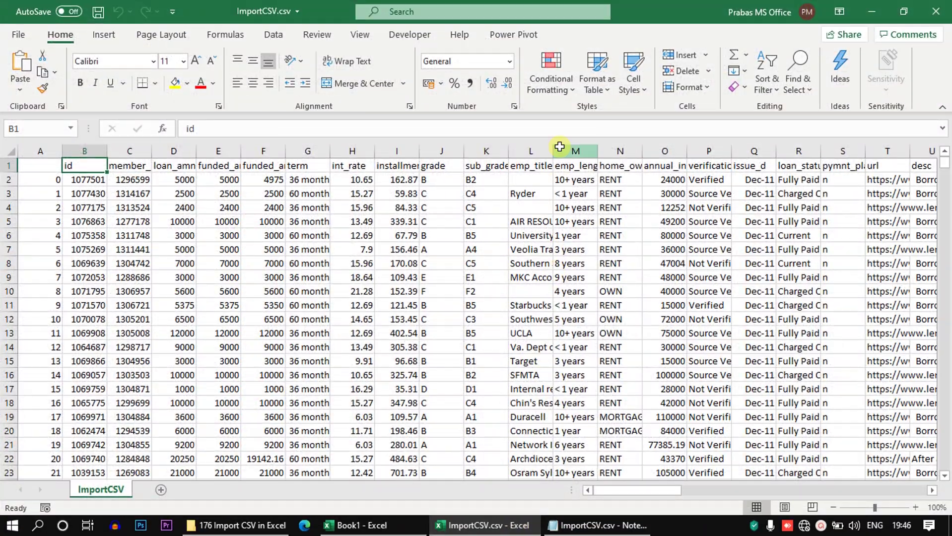
{"action": "left_click", "coordinate": [564, 166]}
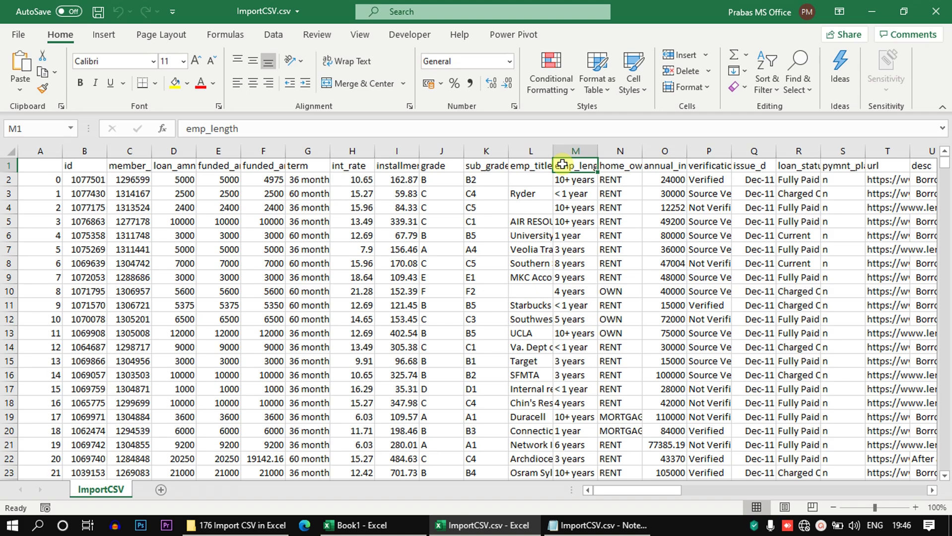
{"action": "key", "text": "ctrl+Right"}
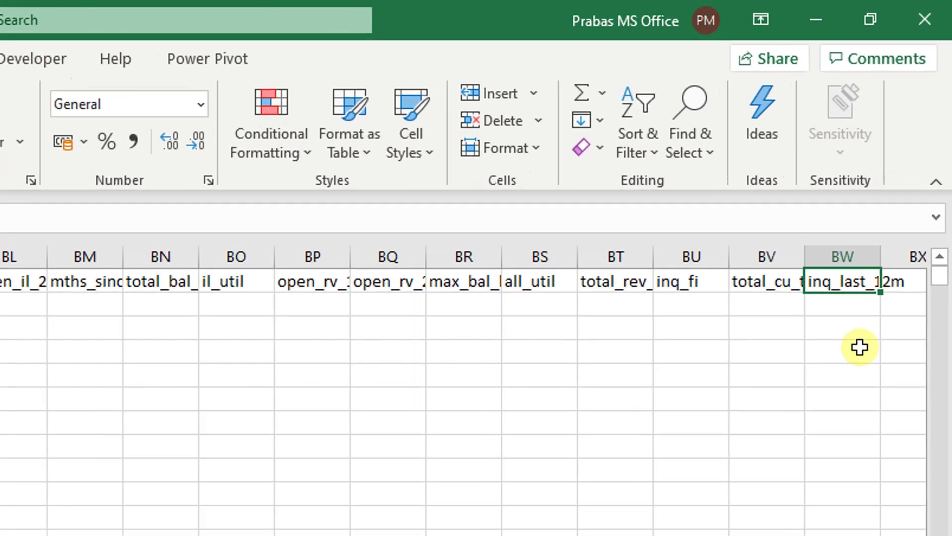
{"action": "left_click", "coordinate": [898, 204]}
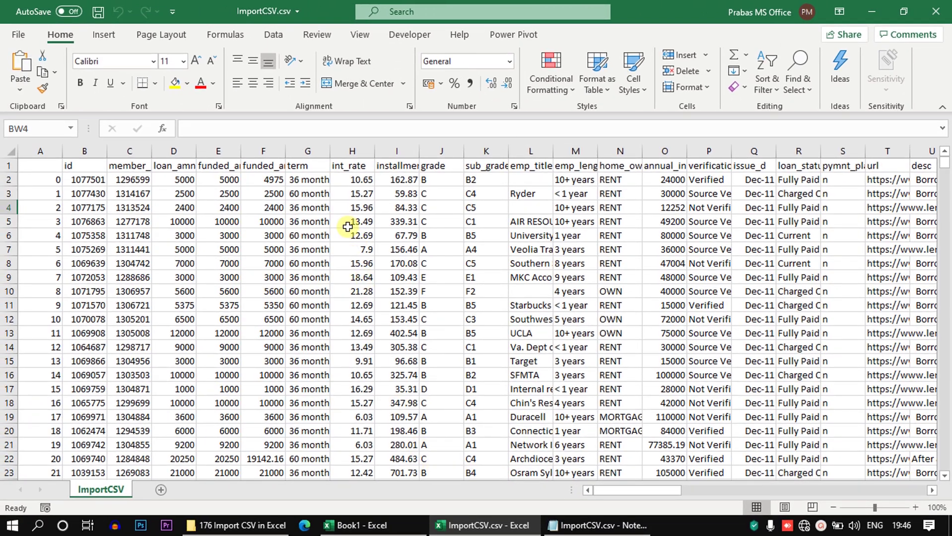
{"action": "left_click", "coordinate": [347, 227]}
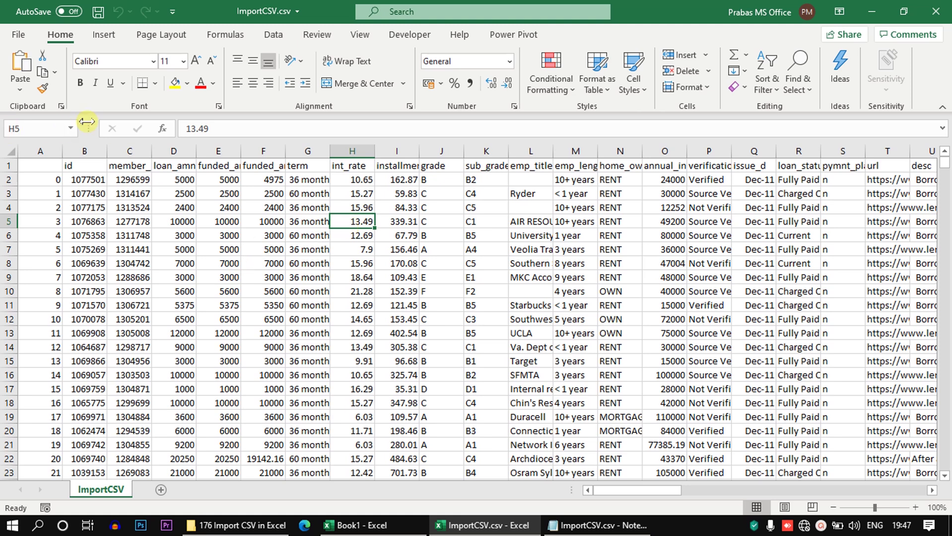
Fill the range A1:D5 of the ImportCSV sheet with yellow and save the CSV file
{"action": "left_click_drag", "start_coordinate": [171, 166], "coordinate": [30, 221]}
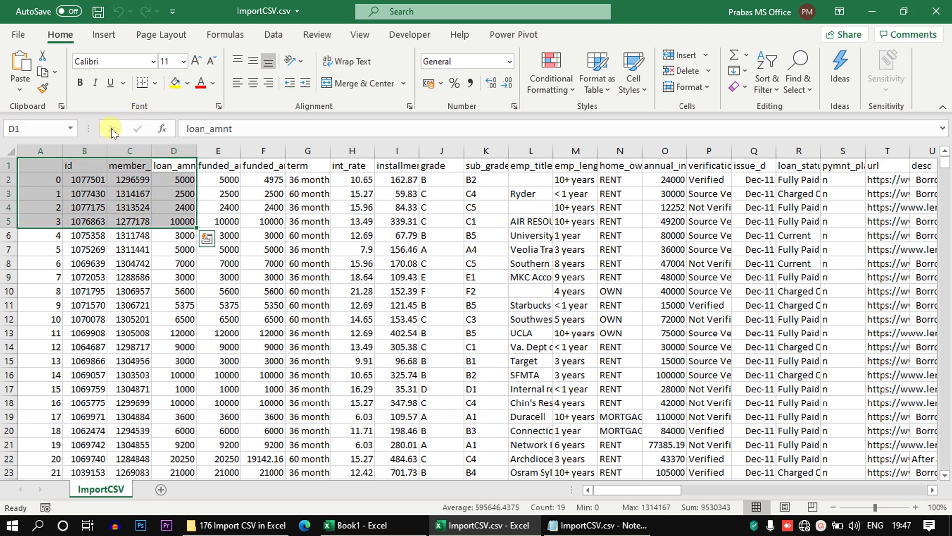
{"action": "left_click", "coordinate": [174, 83]}
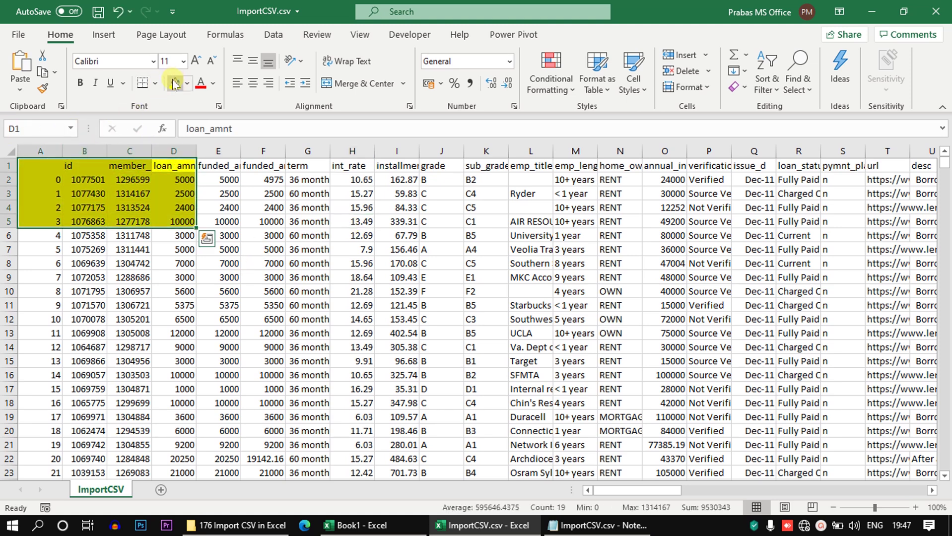
{"action": "left_click", "coordinate": [204, 179]}
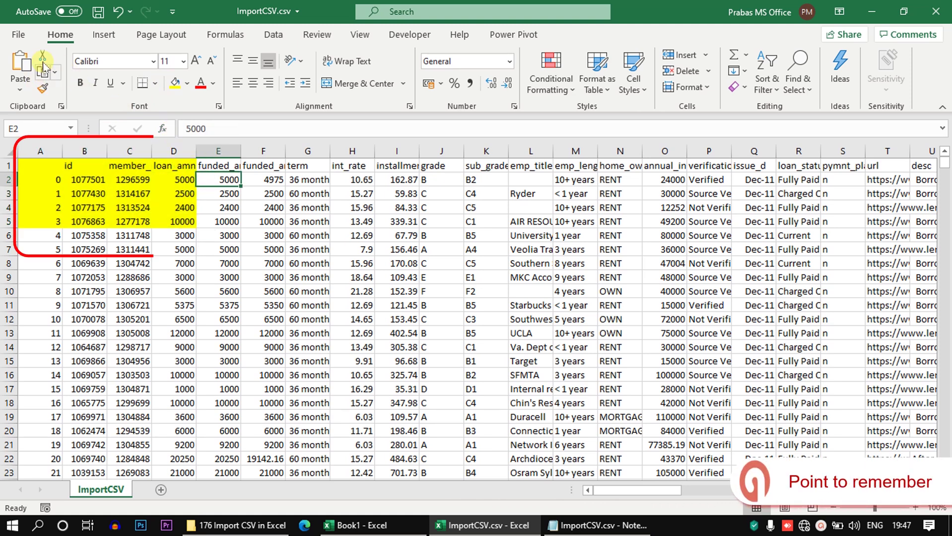
{"action": "left_click", "coordinate": [98, 11]}
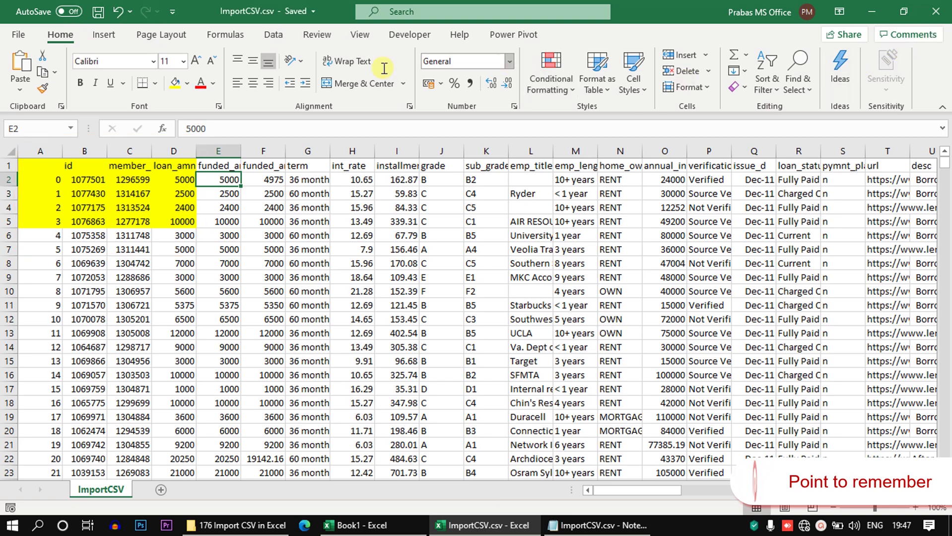
Close the ImportCSV workbook and minimize Book1 and Notepad to get back to the file's folder
{"action": "left_click", "coordinate": [27, 31]}
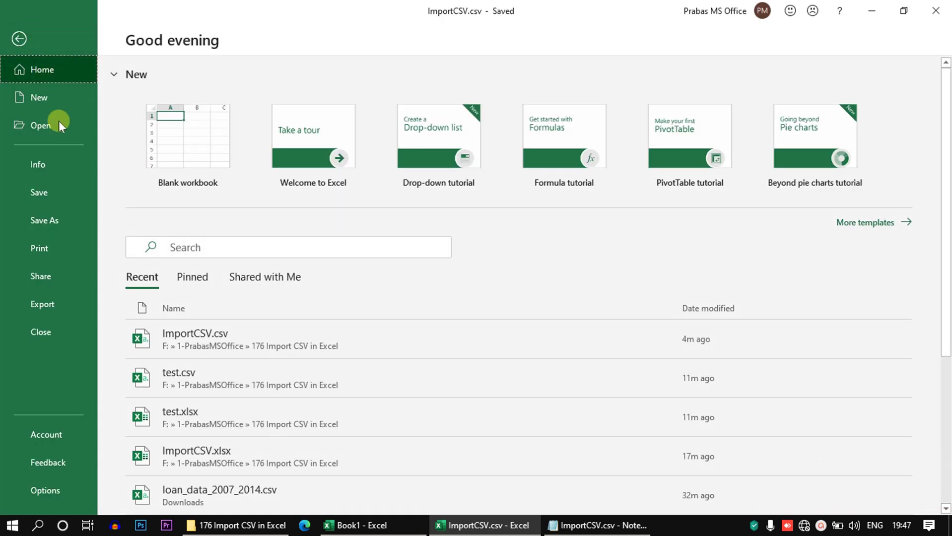
{"action": "left_click", "coordinate": [50, 332]}
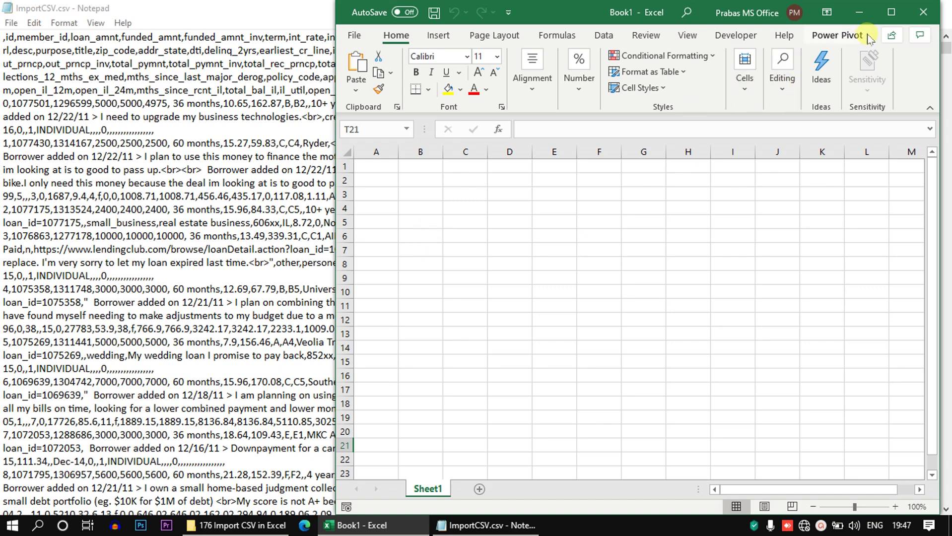
{"action": "left_click", "coordinate": [859, 12]}
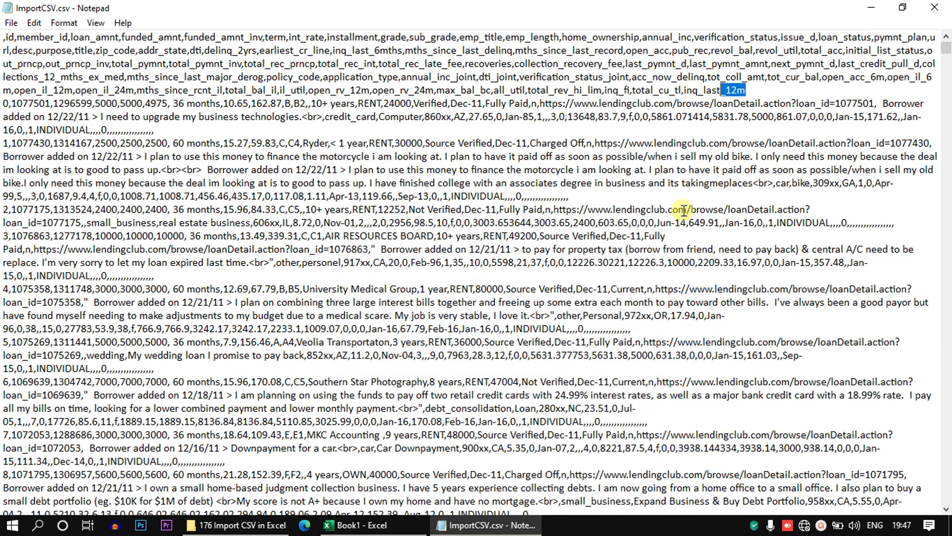
{"action": "left_click", "coordinate": [871, 8]}
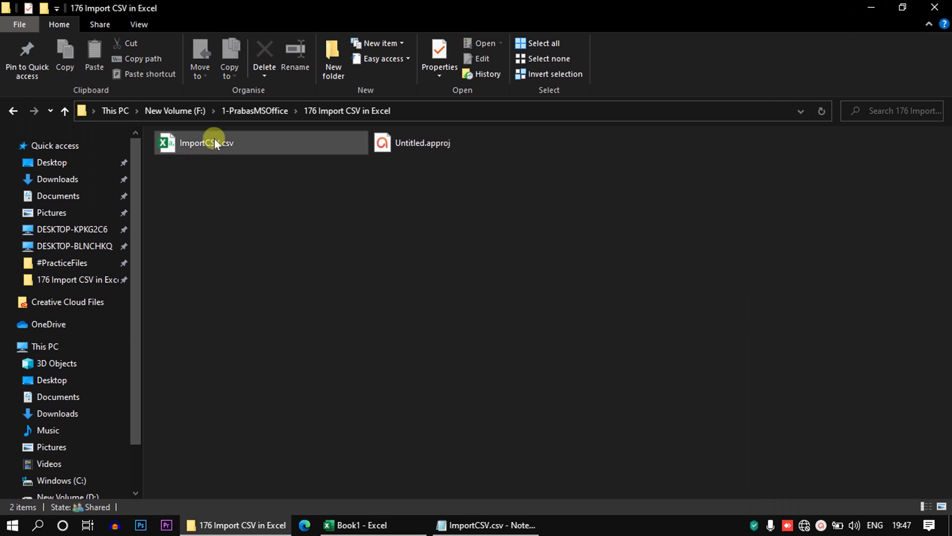
Reopen ImportCSV.csv with Excel from its folder and maximize the window to check the saved formatting
{"action": "right_click", "coordinate": [215, 140]}
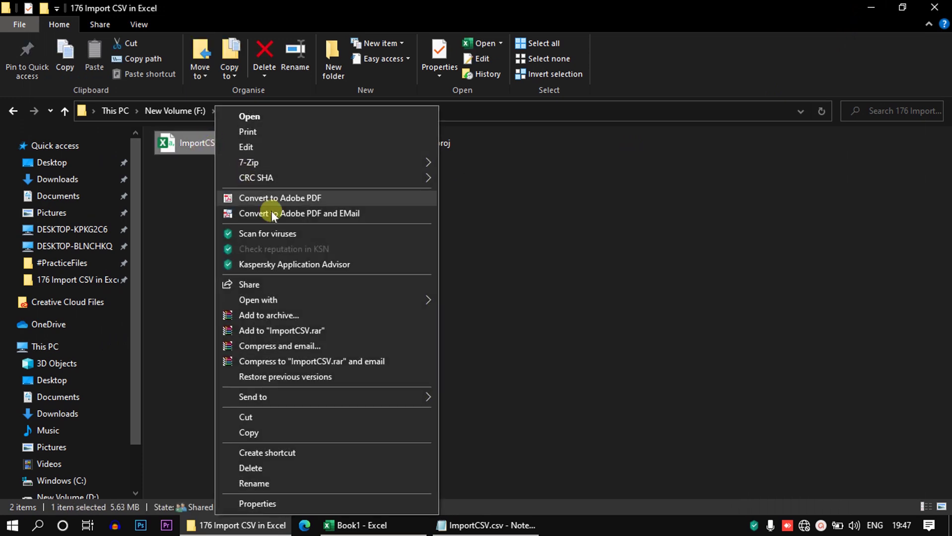
{"action": "mouse_move", "coordinate": [309, 294]}
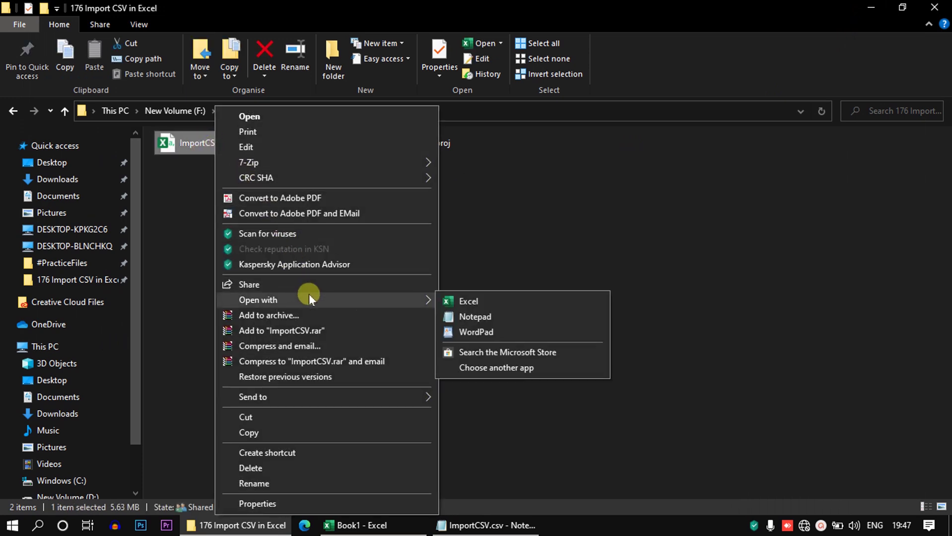
{"action": "left_click", "coordinate": [450, 299]}
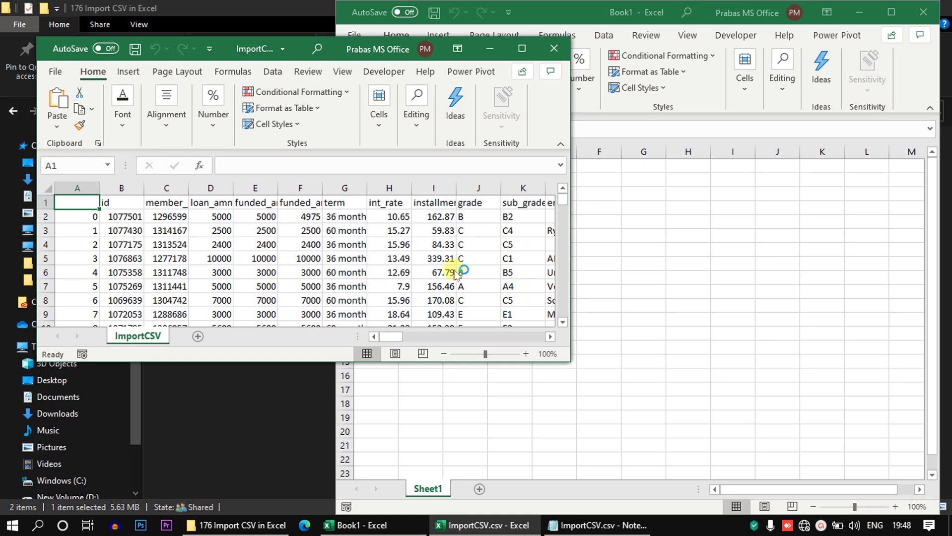
{"action": "left_click", "coordinate": [521, 48]}
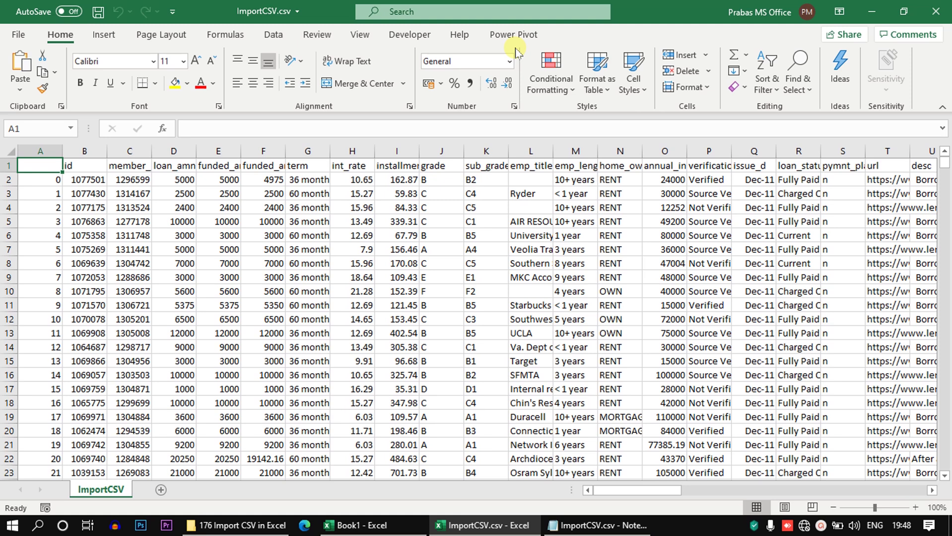
Close the ImportCSV workbook, maximize the blank Book1 workbook and select cell E4
{"action": "left_click", "coordinate": [924, 12]}
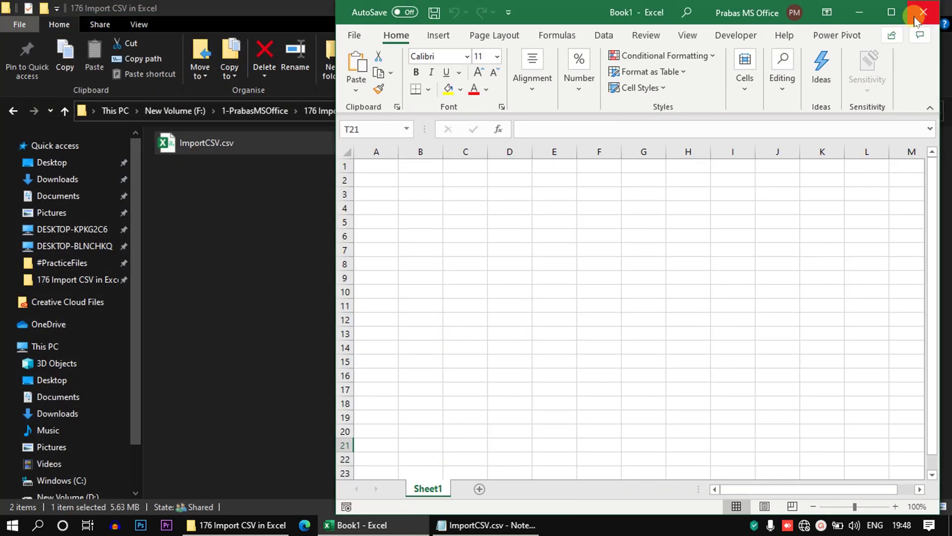
{"action": "left_click", "coordinate": [891, 12]}
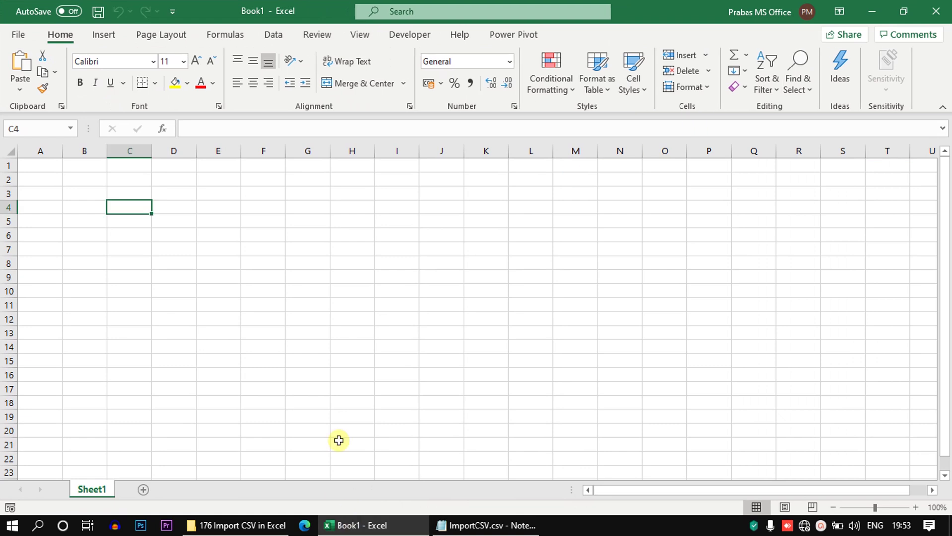
{"action": "left_click", "coordinate": [221, 203]}
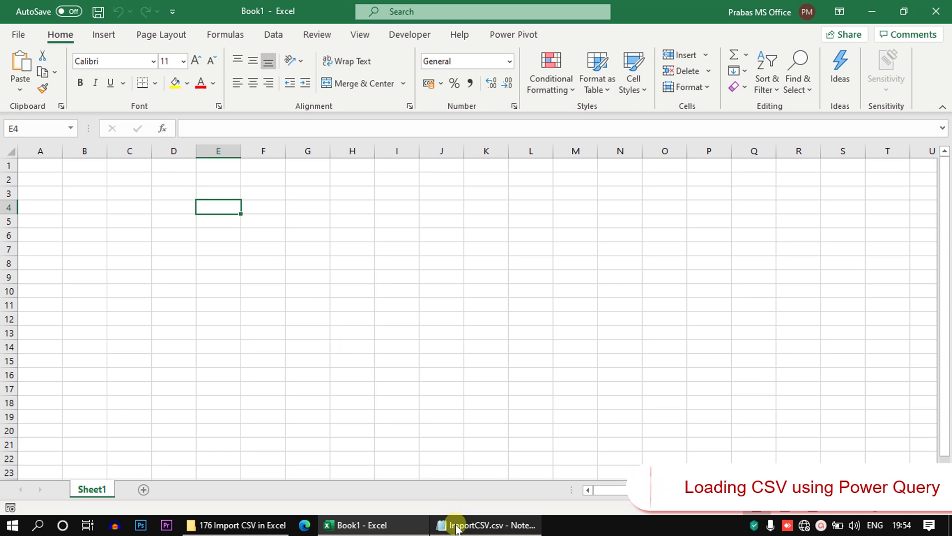
{"action": "mouse_move", "coordinate": [456, 520]}
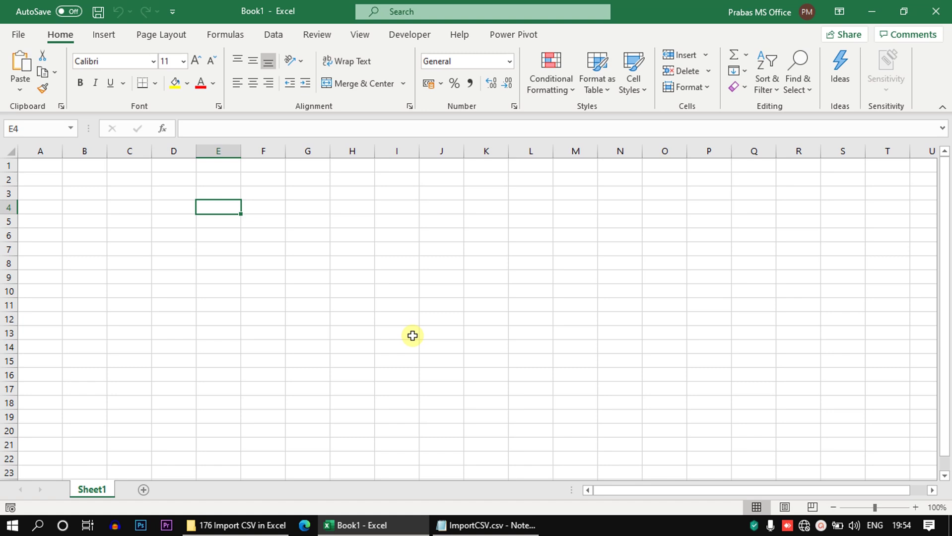
Start a text/CSV import in Book1 and copy the path of the 176 Import CSV in Excel folder from File Explorer
{"action": "left_click", "coordinate": [270, 36]}
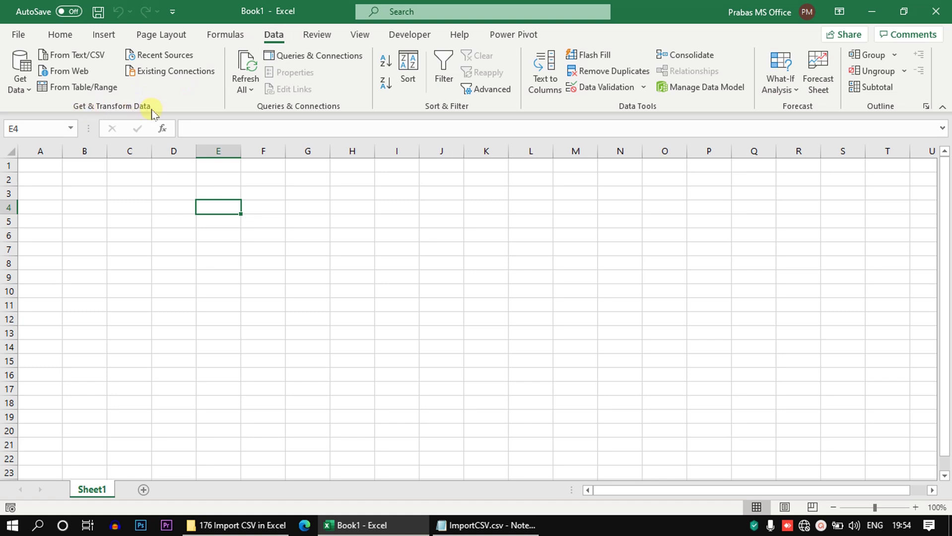
{"action": "left_click", "coordinate": [79, 56]}
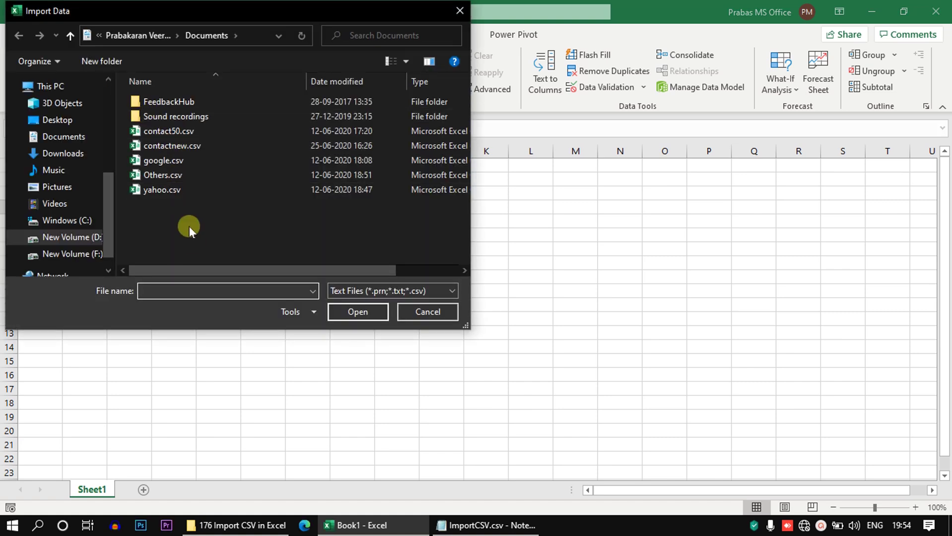
{"action": "left_click", "coordinate": [263, 525]}
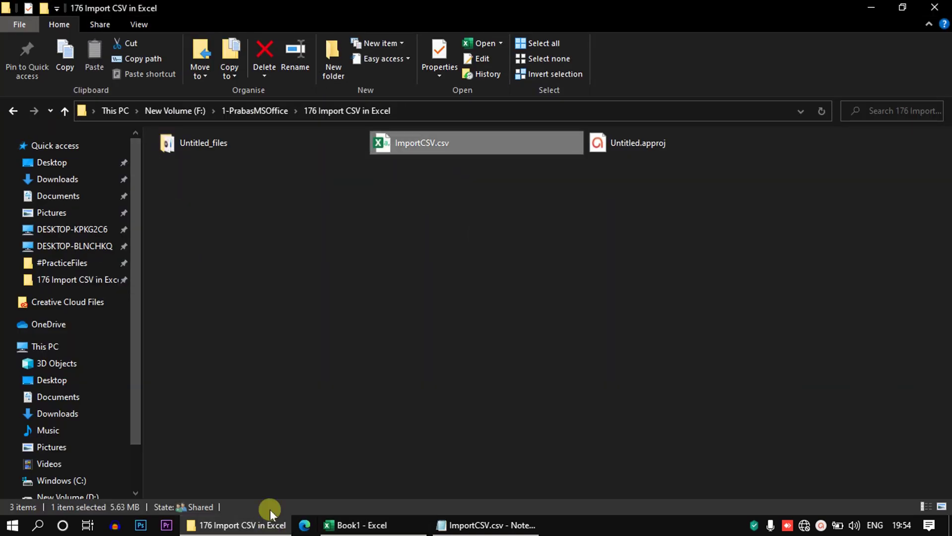
{"action": "left_click", "coordinate": [479, 112]}
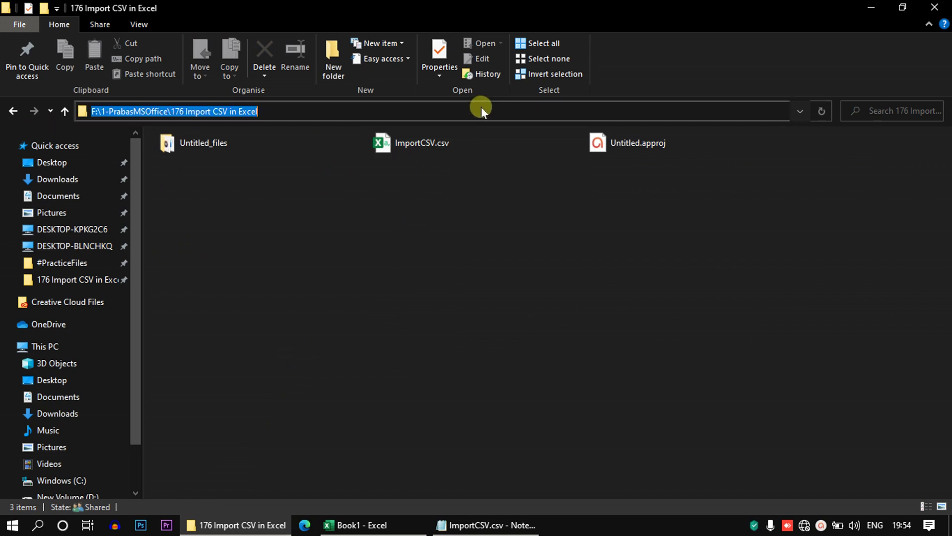
{"action": "right_click", "coordinate": [481, 106]}
{"action": "left_click", "coordinate": [505, 152]}
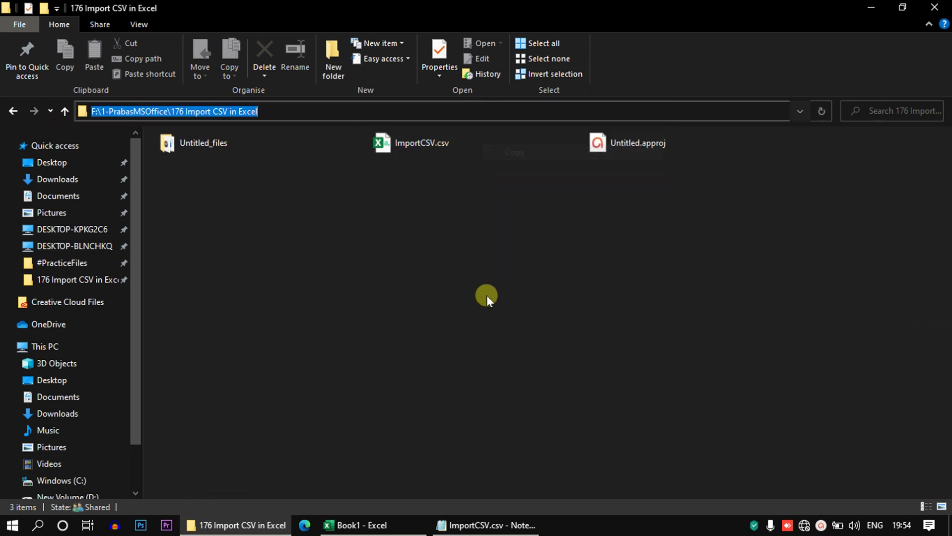
Open the copied folder path in the Import Data dialog and import ImportCSV.csv from it
{"action": "left_click", "coordinate": [404, 524]}
{"action": "right_click", "coordinate": [270, 292]}
{"action": "left_click", "coordinate": [278, 348]}
{"action": "left_click", "coordinate": [357, 317]}
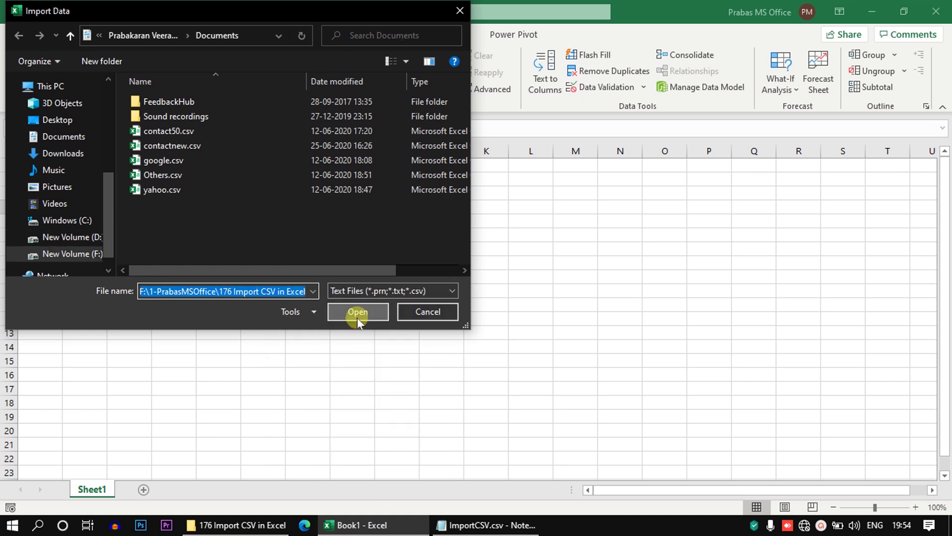
{"action": "left_click", "coordinate": [173, 117]}
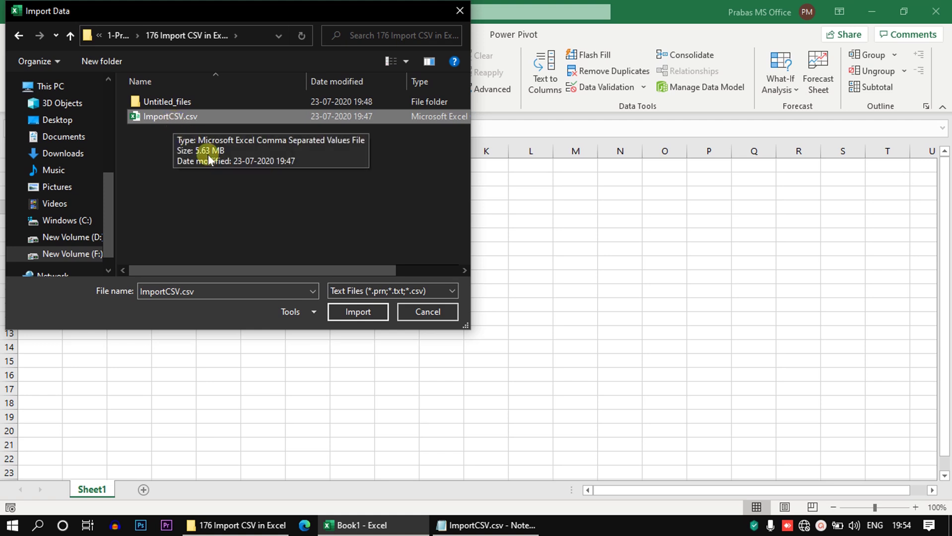
{"action": "left_click", "coordinate": [343, 309]}
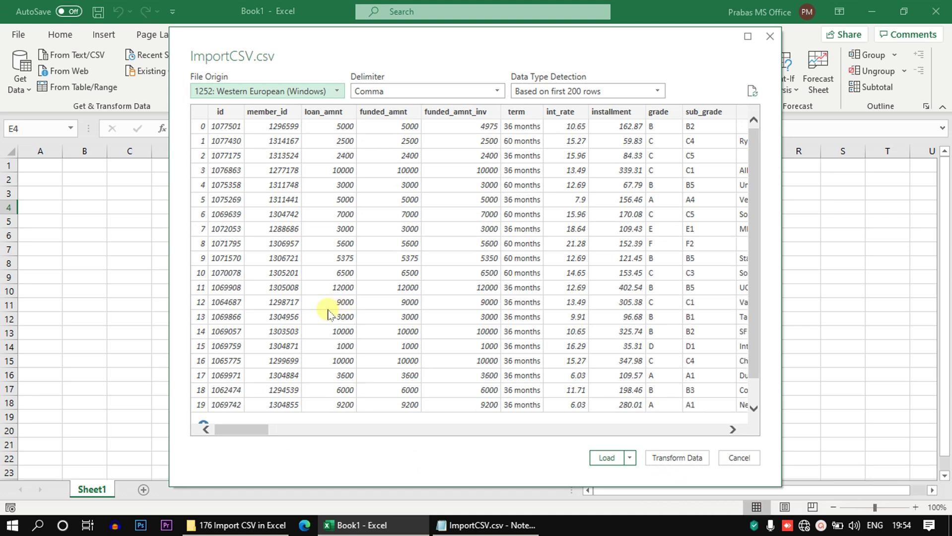
Compare the import preview with the raw text in Notepad and look through the preview's further columns
{"action": "left_click", "coordinate": [465, 529]}
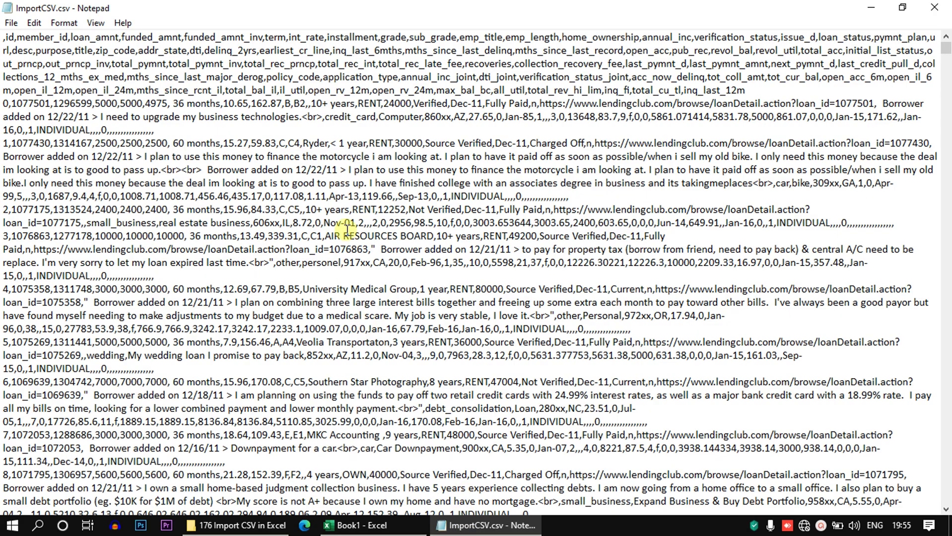
{"action": "left_click", "coordinate": [871, 7]}
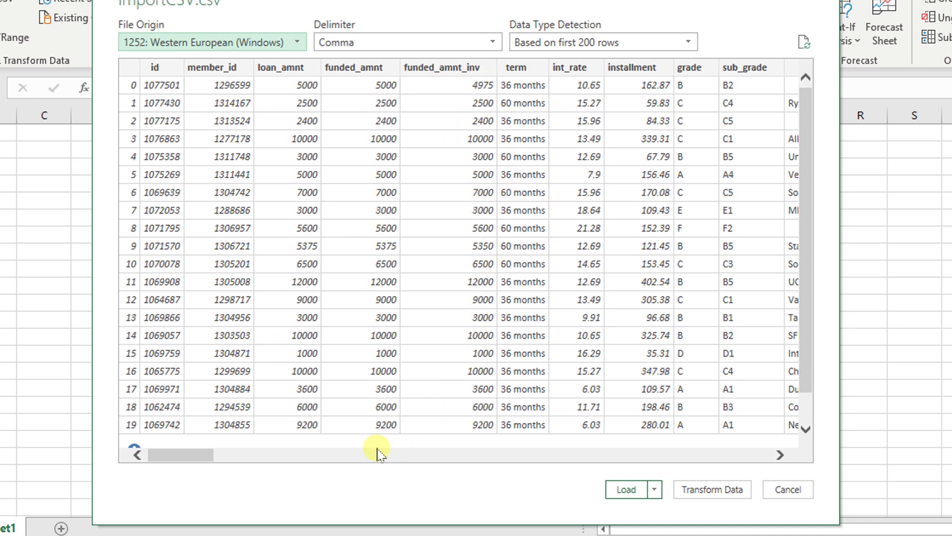
{"action": "left_click_drag", "start_coordinate": [208, 459], "coordinate": [246, 461]}
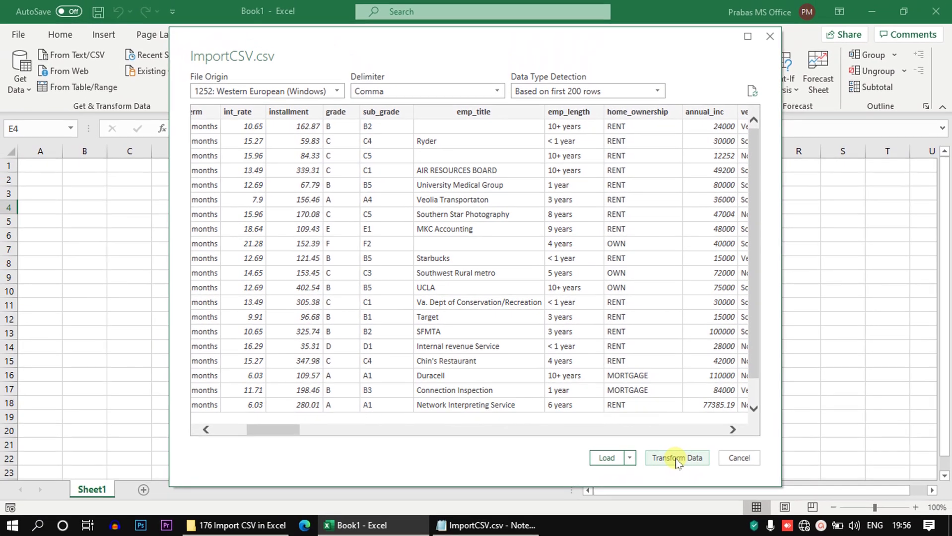
Open the imported data for transformation in Power Query Editor and review the columns and the emp_title data type options
{"action": "left_click", "coordinate": [677, 459]}
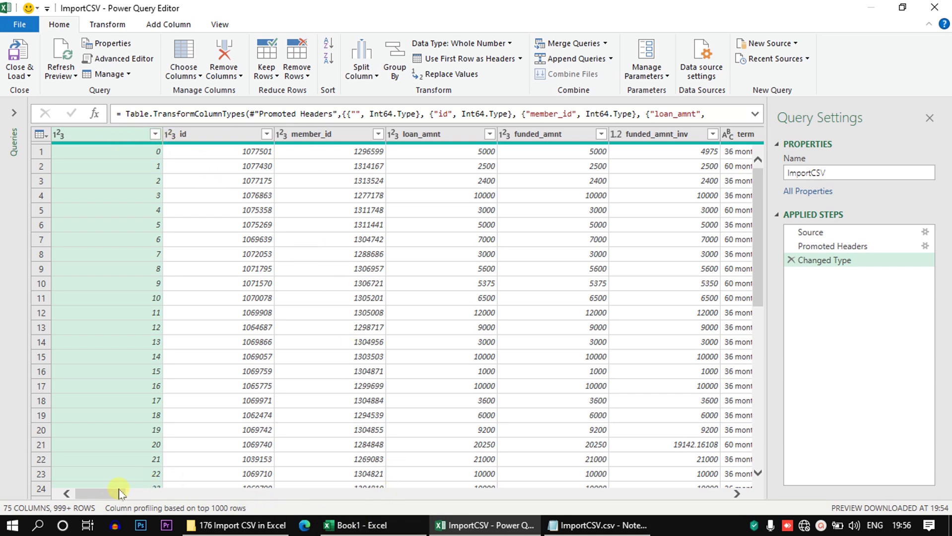
{"action": "left_click_drag", "start_coordinate": [117, 493], "coordinate": [181, 497]}
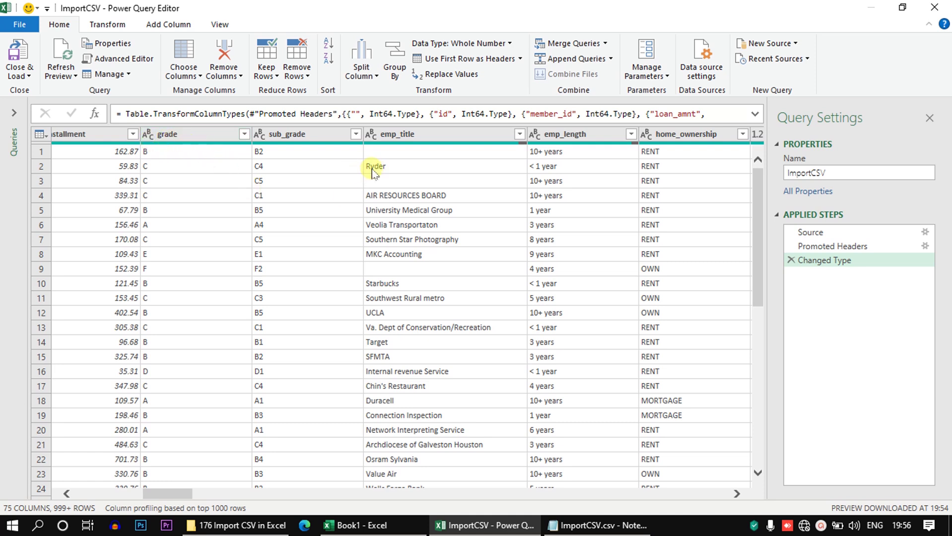
{"action": "left_click", "coordinate": [371, 134]}
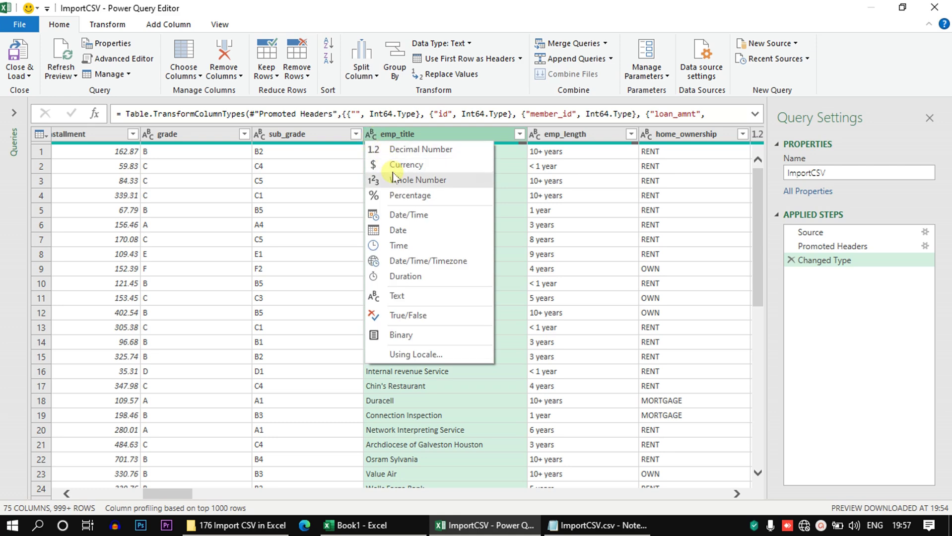
{"action": "left_click", "coordinate": [552, 224]}
{"action": "left_click", "coordinate": [552, 224]}
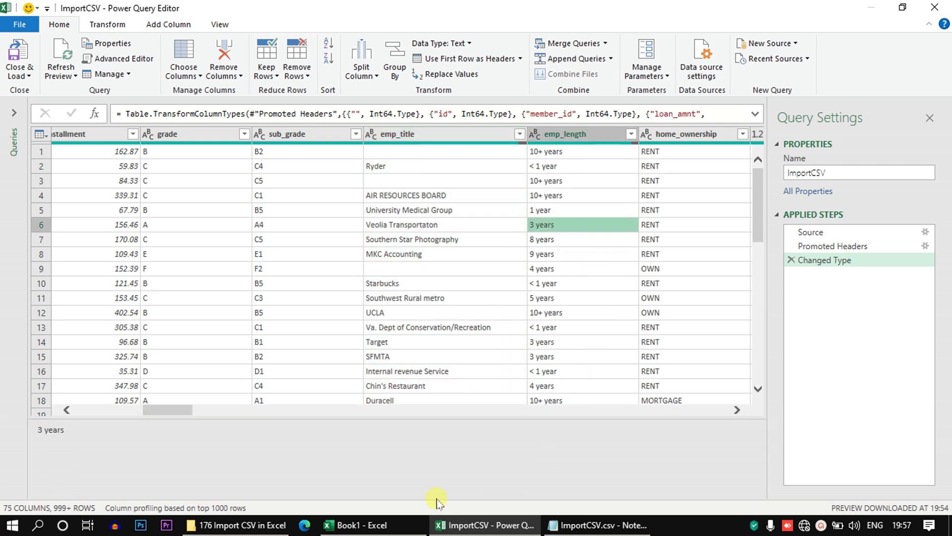
{"action": "left_click_drag", "start_coordinate": [188, 412], "coordinate": [239, 412]}
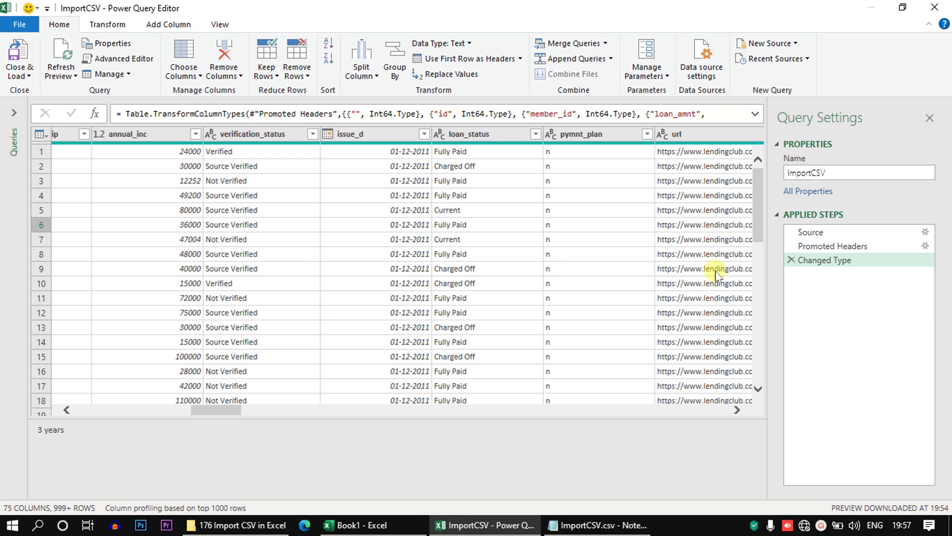
Close and load the ImportCSV query with Only Create Connection, and reposition and lengthen the Queries & Connections pane
{"action": "left_click", "coordinate": [24, 76]}
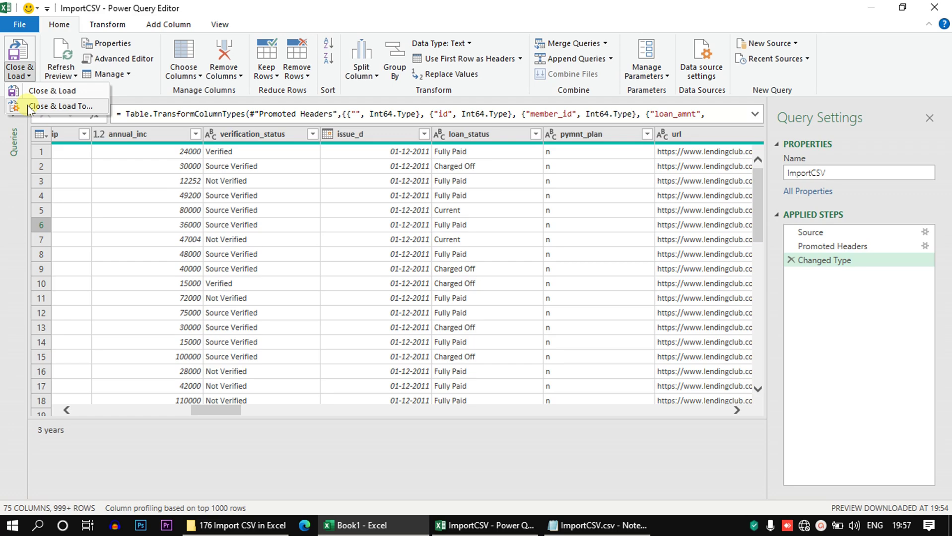
{"action": "left_click", "coordinate": [49, 106]}
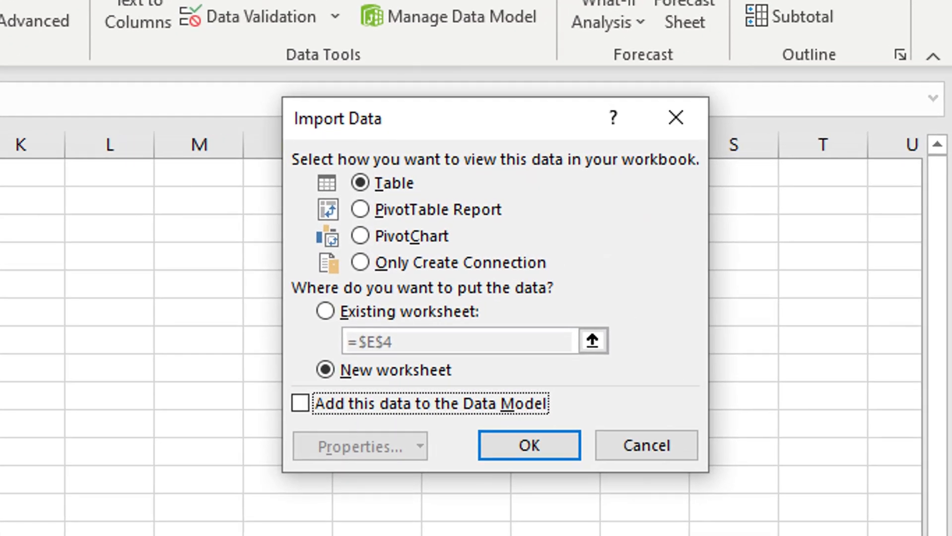
{"action": "left_click", "coordinate": [433, 265]}
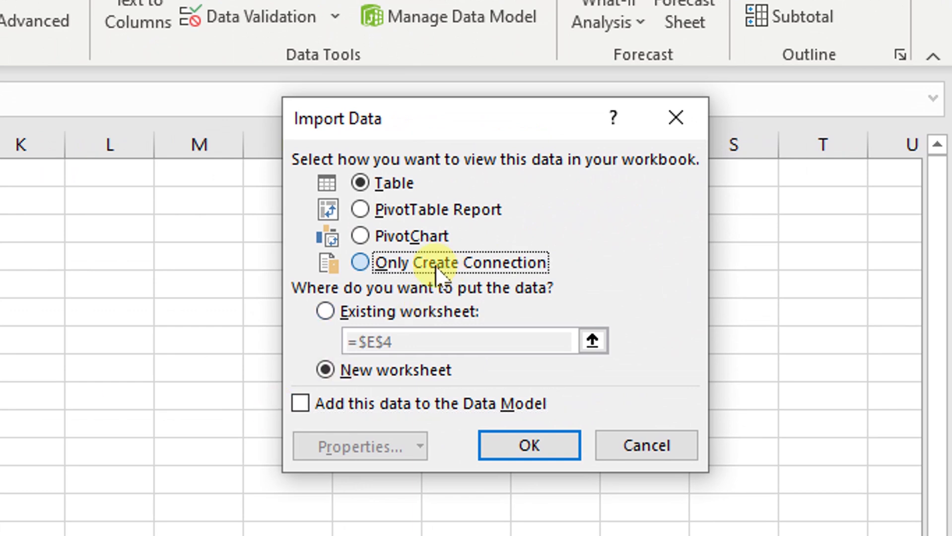
{"action": "left_click", "coordinate": [499, 448]}
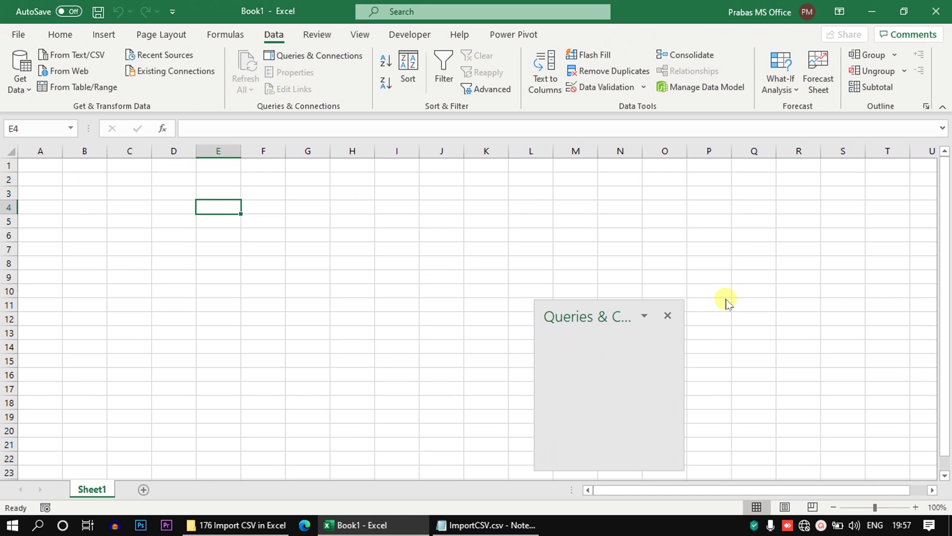
{"action": "left_click_drag", "start_coordinate": [601, 308], "coordinate": [633, 42]}
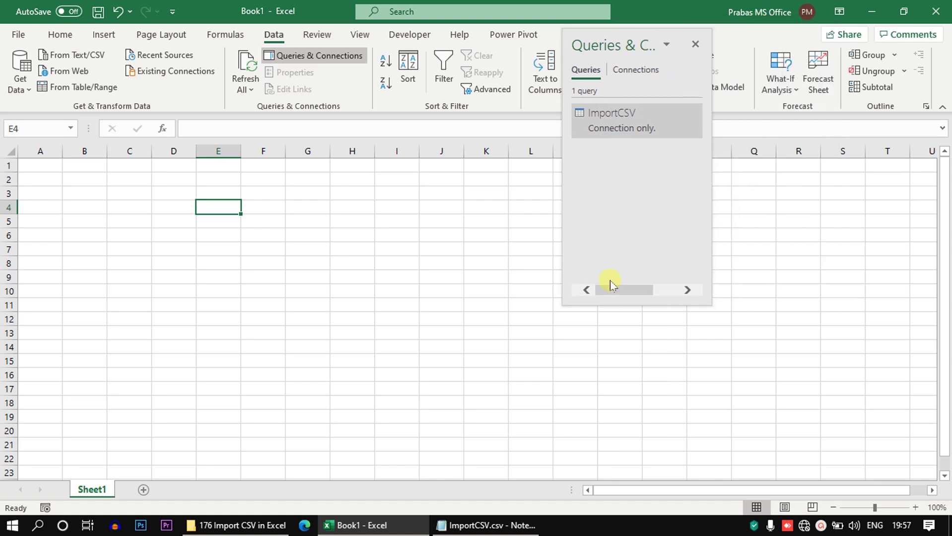
{"action": "left_click_drag", "start_coordinate": [611, 303], "coordinate": [612, 514]}
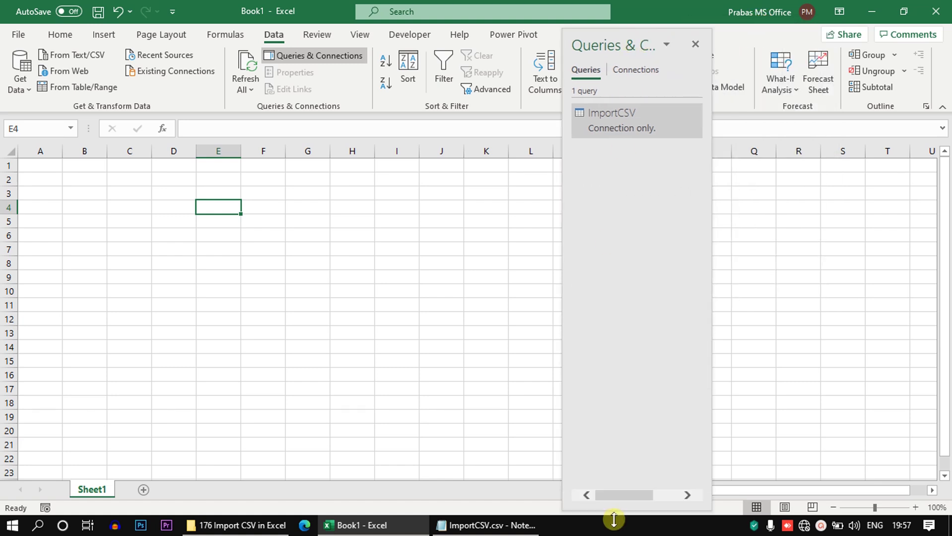
Load the ImportCSV query as a PivotTable Report into cell A1 of the existing worksheet
{"action": "left_click", "coordinate": [38, 164]}
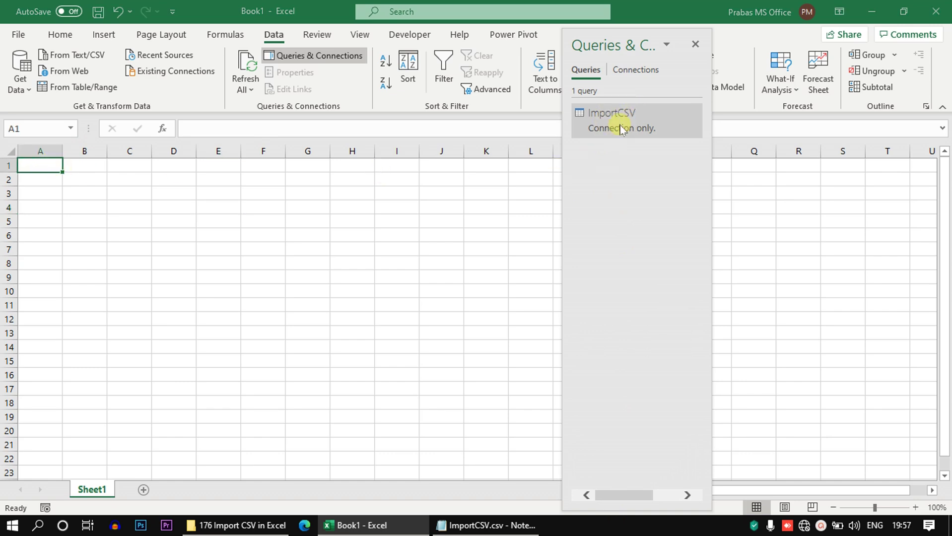
{"action": "mouse_move", "coordinate": [621, 128]}
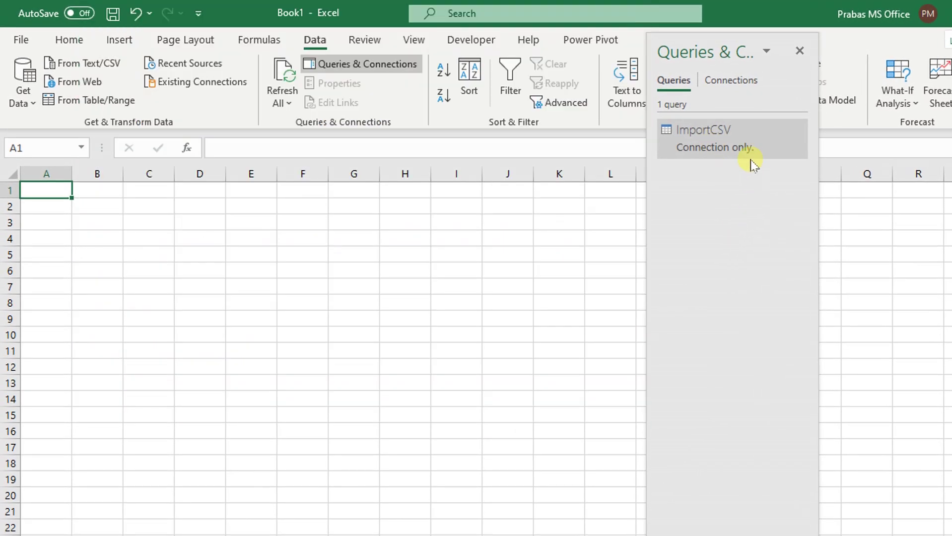
{"action": "right_click", "coordinate": [744, 143]}
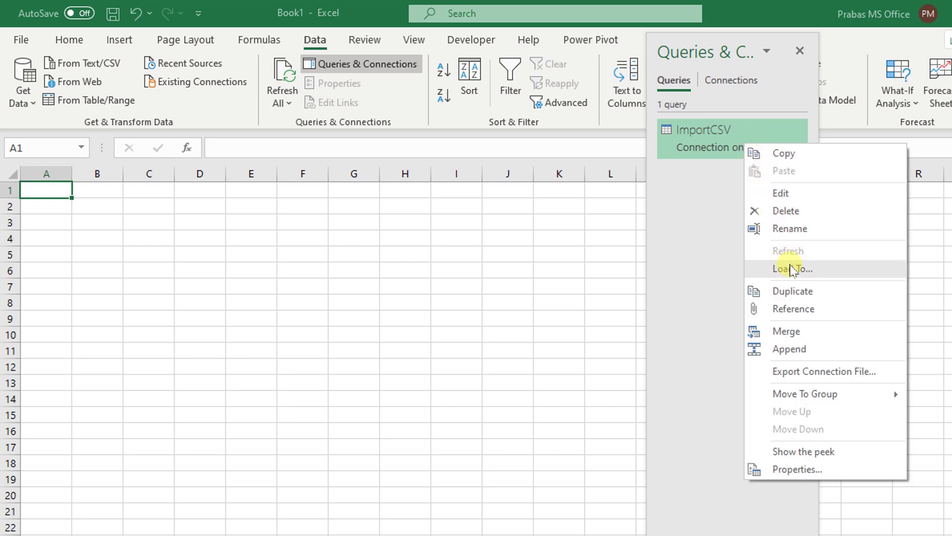
{"action": "left_click", "coordinate": [789, 268]}
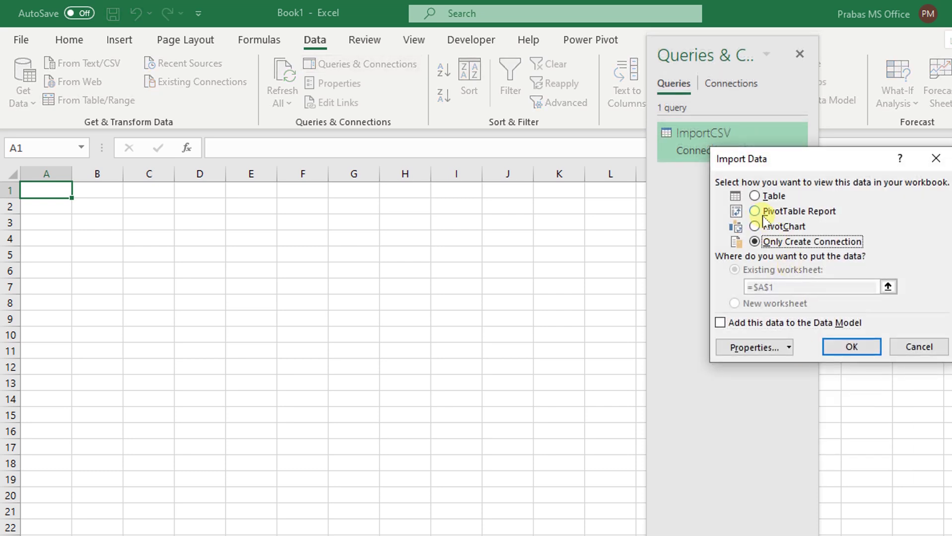
{"action": "left_click", "coordinate": [758, 211]}
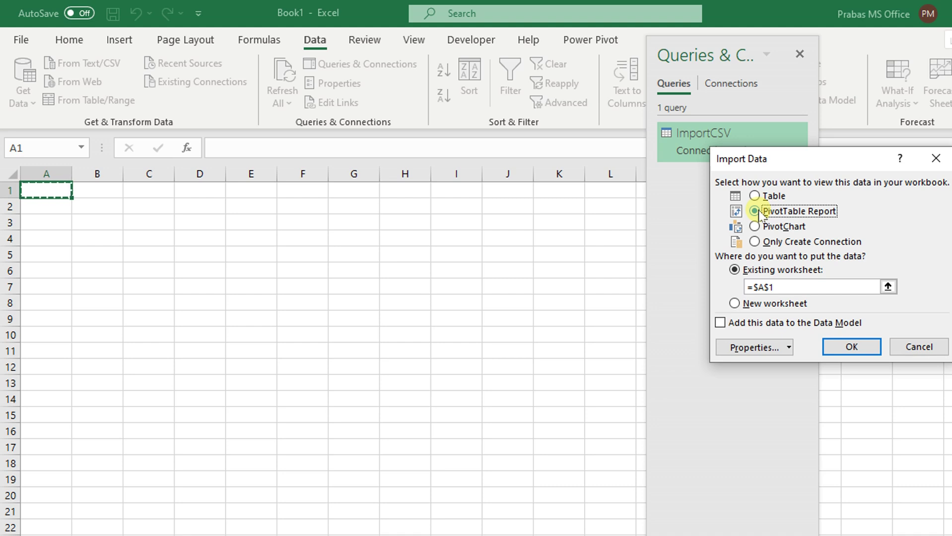
{"action": "left_click", "coordinate": [842, 347]}
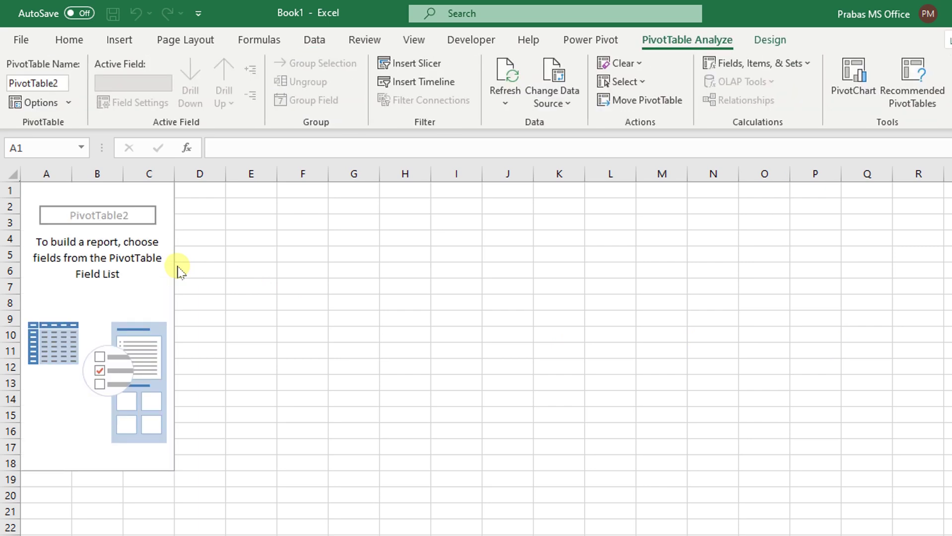
Move the PivotTable Fields pane beside the queries pane and add total_pymnt to the PivotTable's Values area
{"action": "left_click", "coordinate": [122, 270]}
{"action": "left_click_drag", "start_coordinate": [608, 53], "coordinate": [491, 47]}
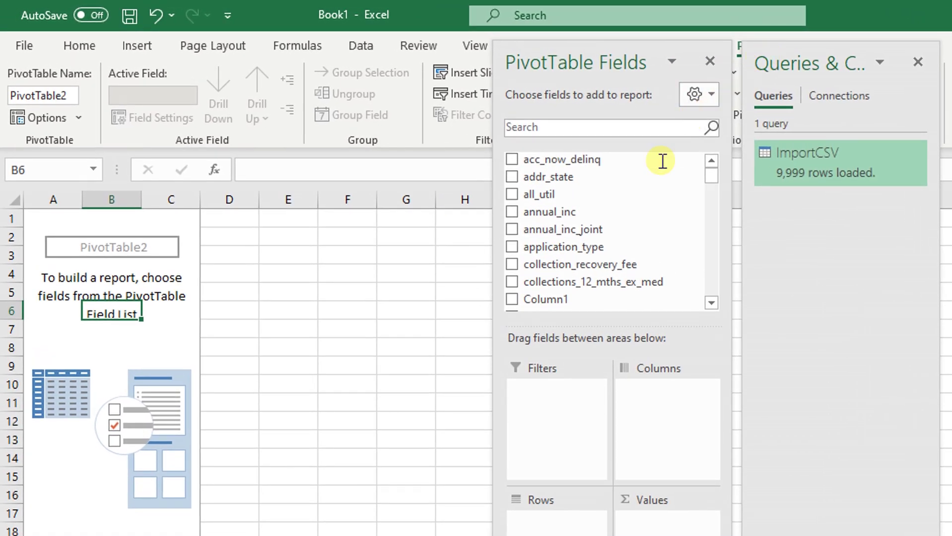
{"action": "left_click_drag", "start_coordinate": [712, 178], "coordinate": [713, 297]}
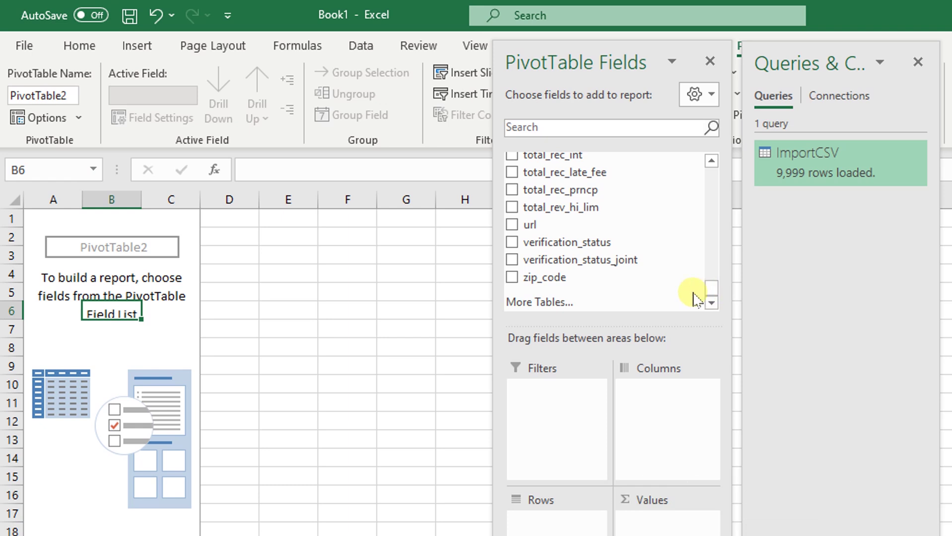
{"action": "left_click_drag", "start_coordinate": [711, 290], "coordinate": [710, 278]}
{"action": "left_click_drag", "start_coordinate": [579, 213], "coordinate": [649, 534]}
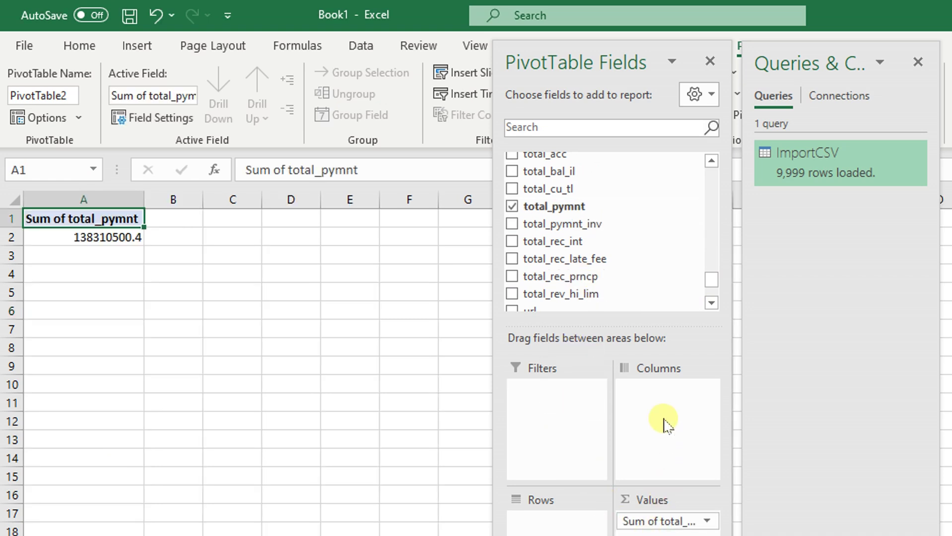
Add the purpose field to the PivotTable's Rows area and check the first row's label and payment sum
{"action": "left_click_drag", "start_coordinate": [711, 281], "coordinate": [715, 261]}
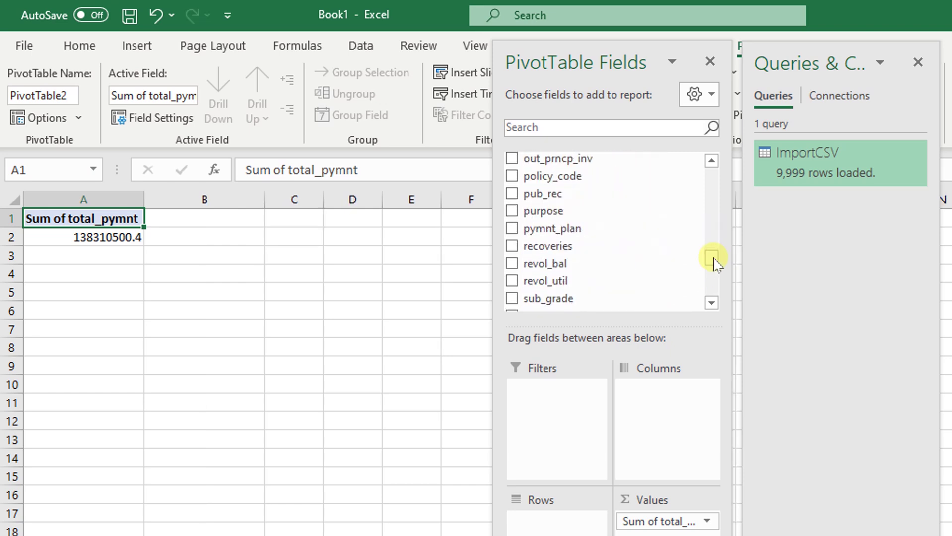
{"action": "left_click_drag", "start_coordinate": [571, 220], "coordinate": [546, 517]}
{"action": "left_click", "coordinate": [259, 238]}
{"action": "left_click", "coordinate": [97, 240]}
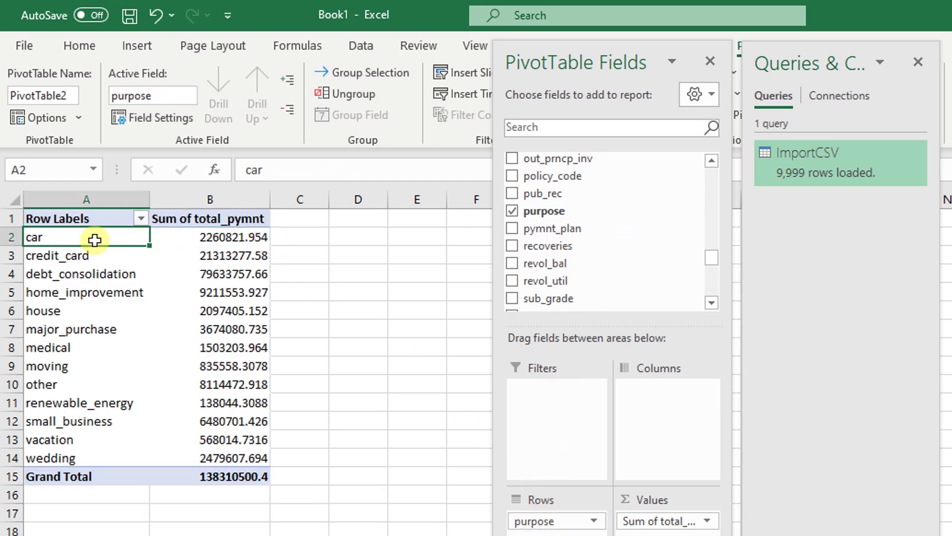
{"action": "left_click", "coordinate": [206, 238]}
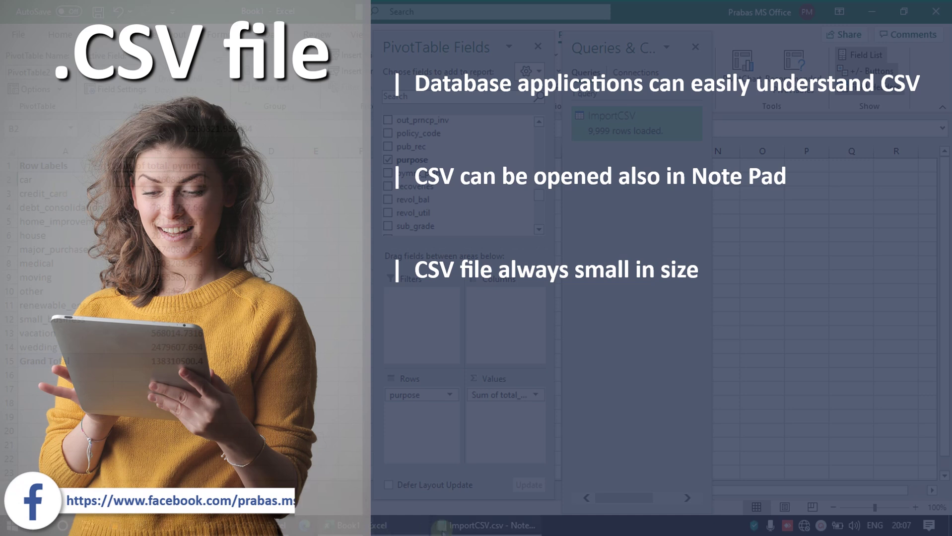
Switch to Notepad to view the raw text of ImportCSV.csv
{"action": "left_click", "coordinate": [451, 525]}
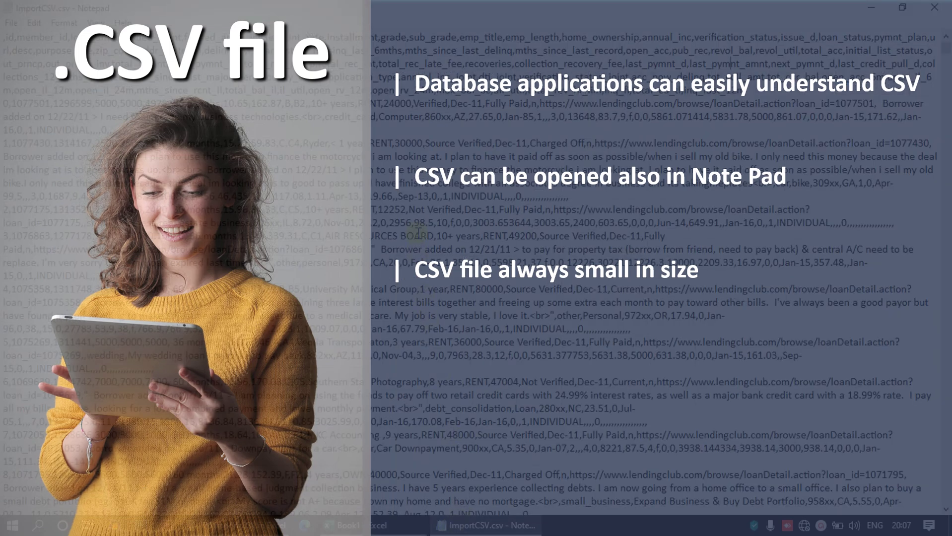